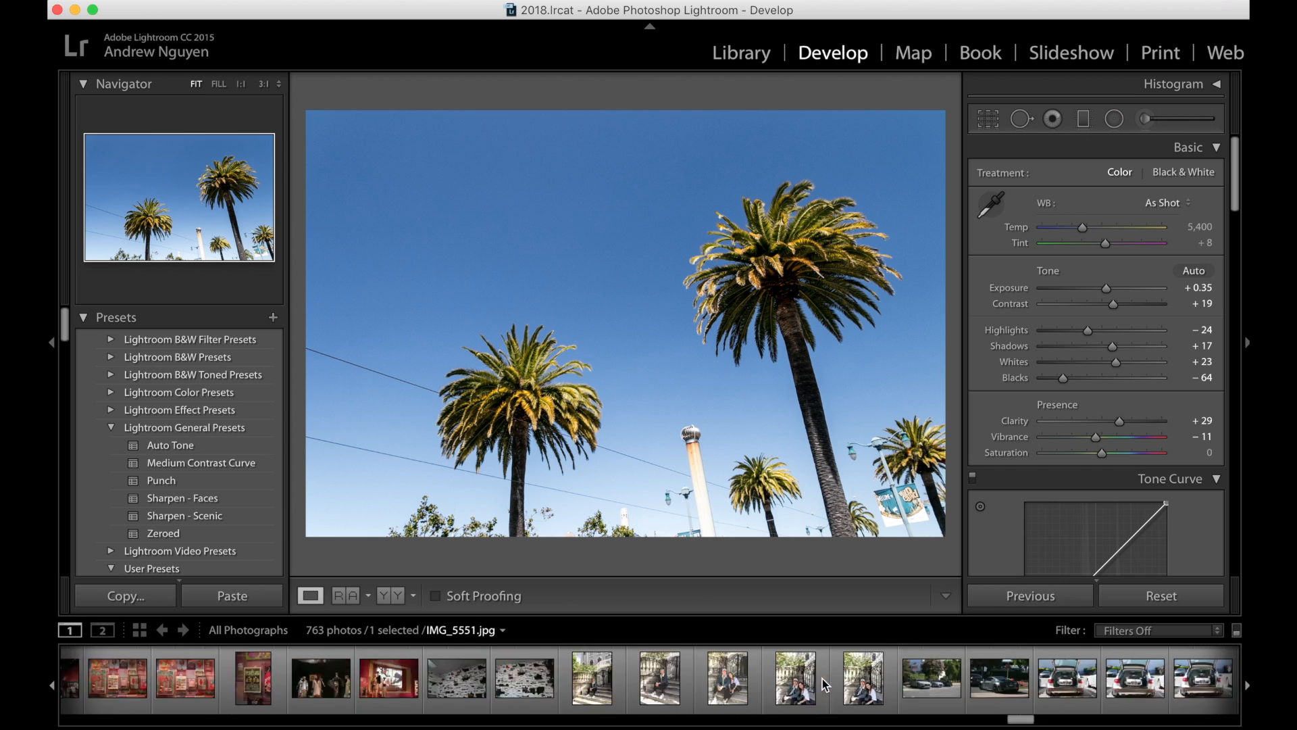
Find the rear-view car photo IMG_7440.CR2 in the photo strip and open it for editing
{"action": "scroll", "coordinate": [822, 680], "scroll_direction": "down", "scroll_amount": 5}
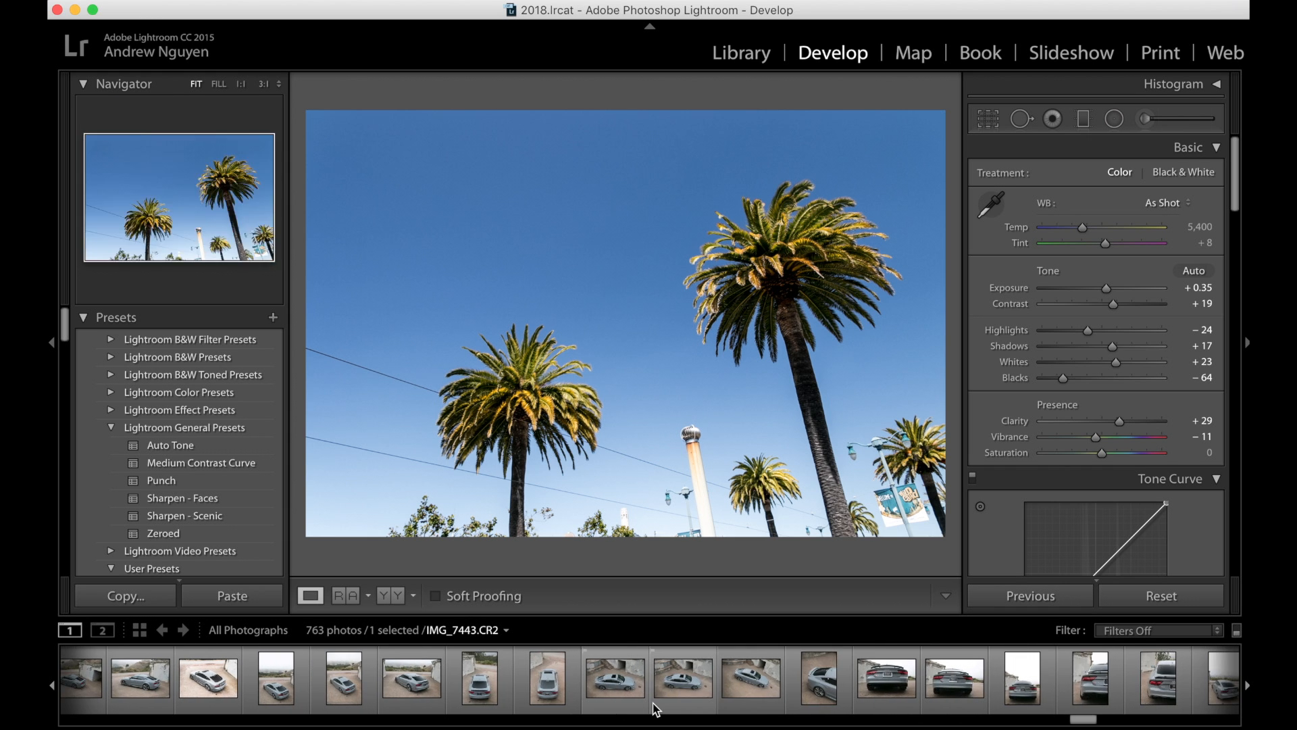
{"action": "scroll", "coordinate": [744, 696], "scroll_direction": "down", "scroll_amount": 3}
{"action": "scroll", "coordinate": [826, 696], "scroll_direction": "down", "scroll_amount": 5}
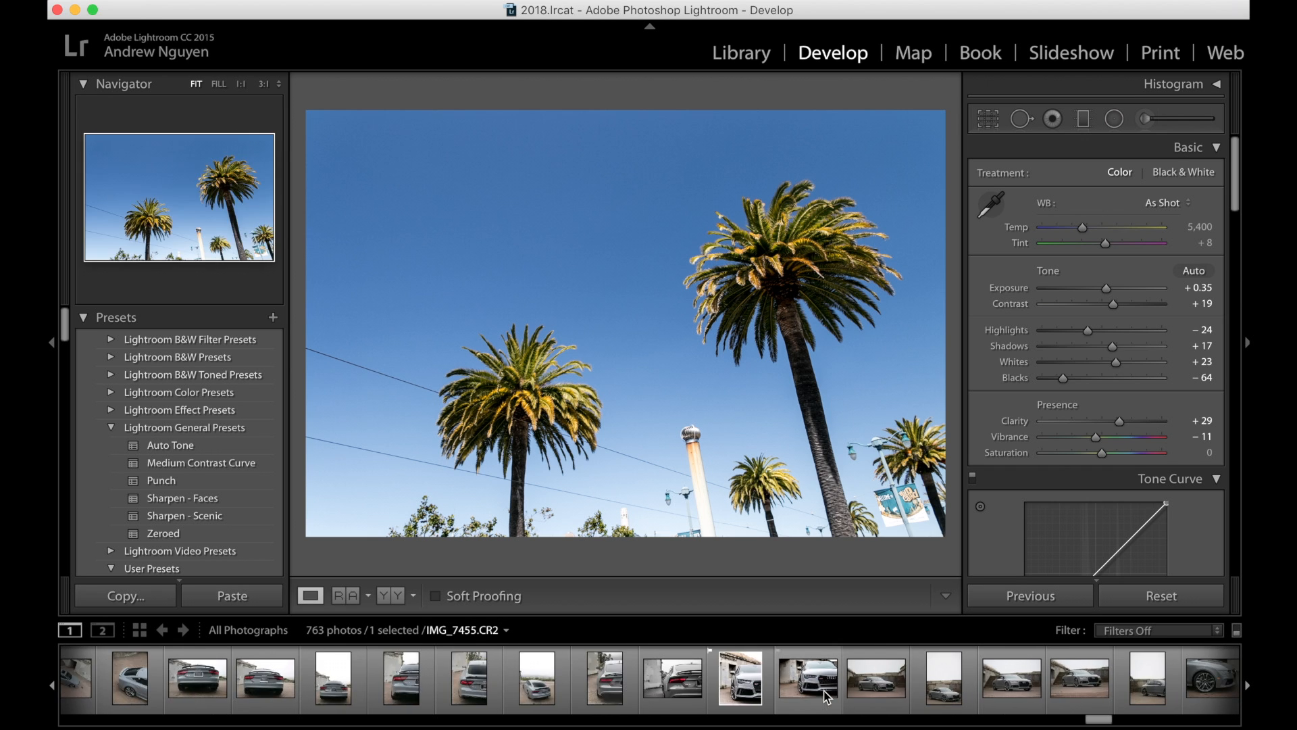
{"action": "scroll", "coordinate": [735, 698], "scroll_direction": "down", "scroll_amount": 6}
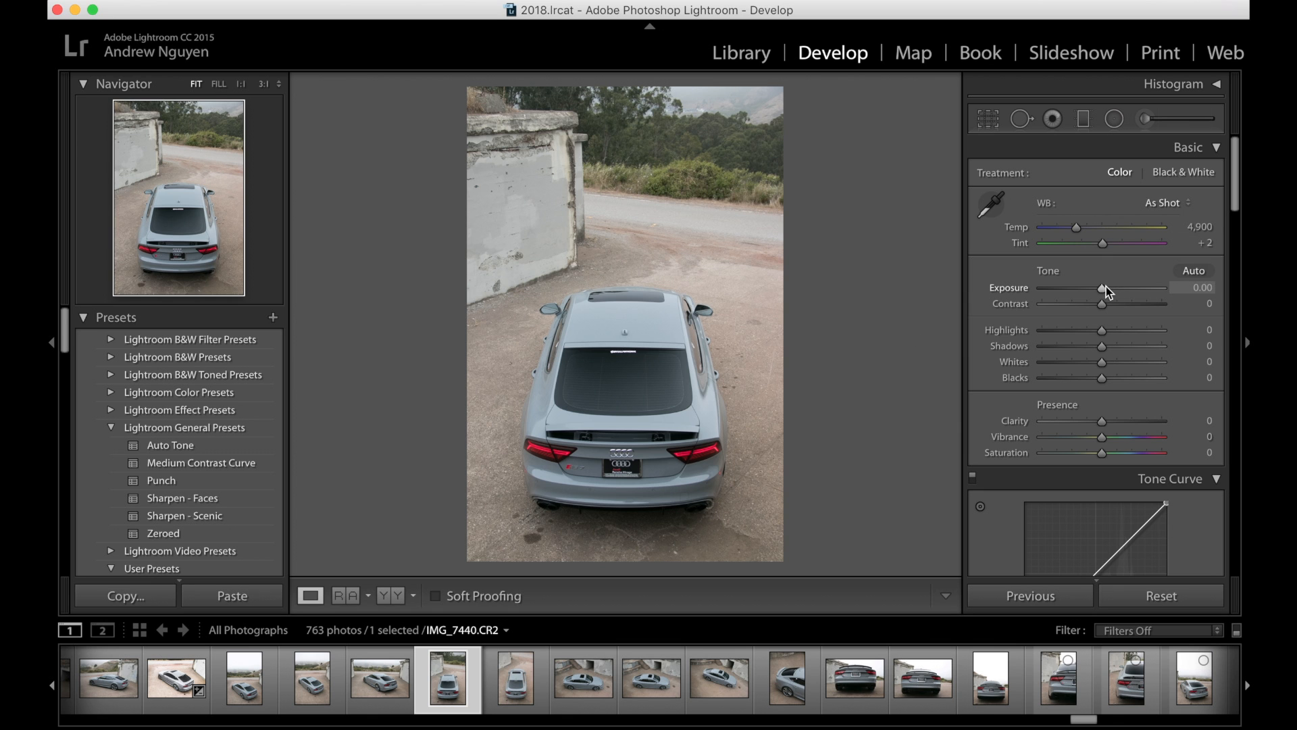
{"action": "left_click_drag", "start_coordinate": [1106, 287], "coordinate": [1158, 289]}
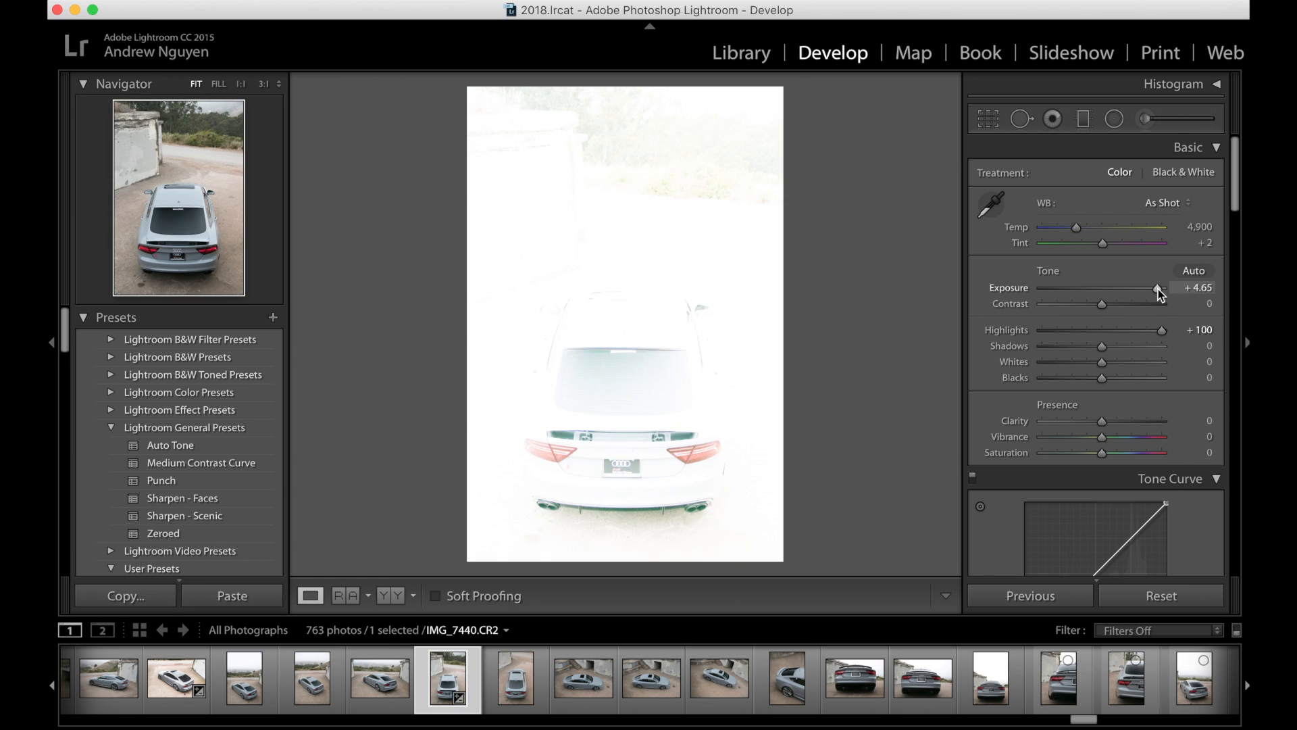
{"action": "left_click", "coordinate": [1162, 304]}
{"action": "left_click", "coordinate": [1161, 346]}
{"action": "left_click", "coordinate": [1161, 361]}
{"action": "left_click", "coordinate": [1161, 377]}
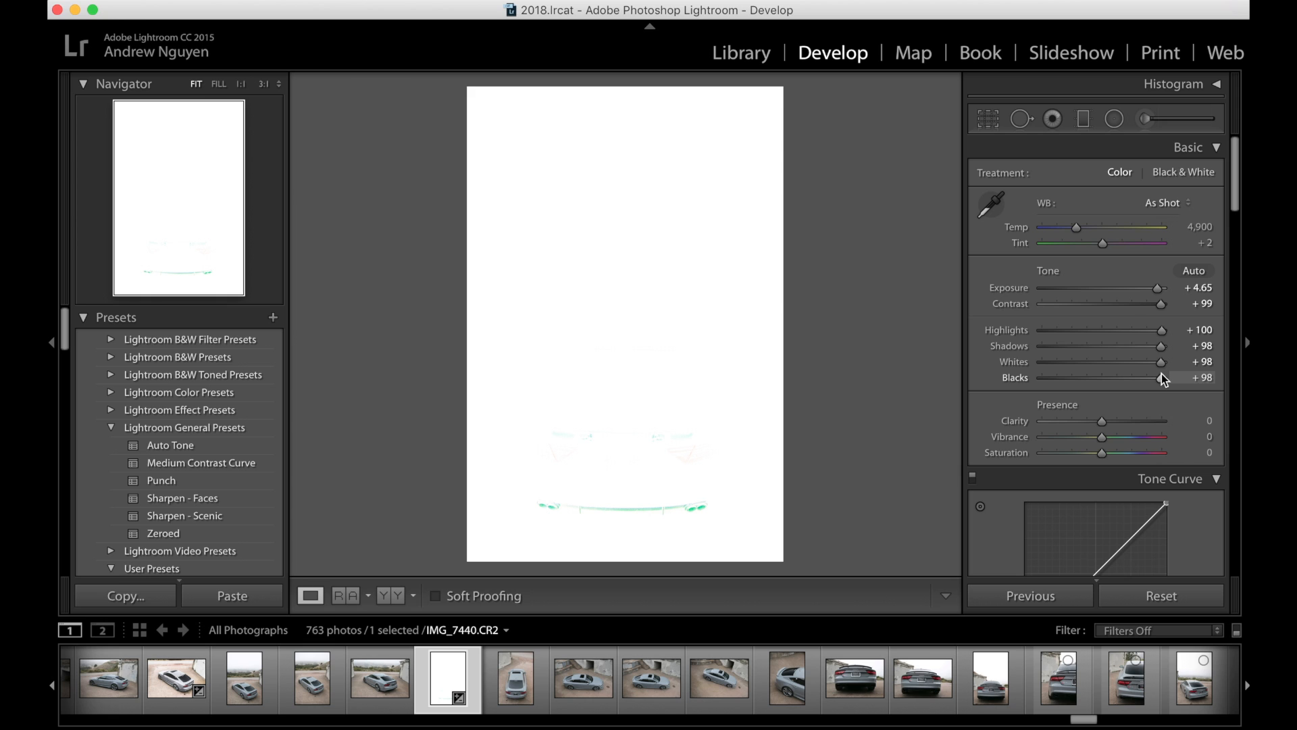
{"action": "key", "text": "super+shift+r"}
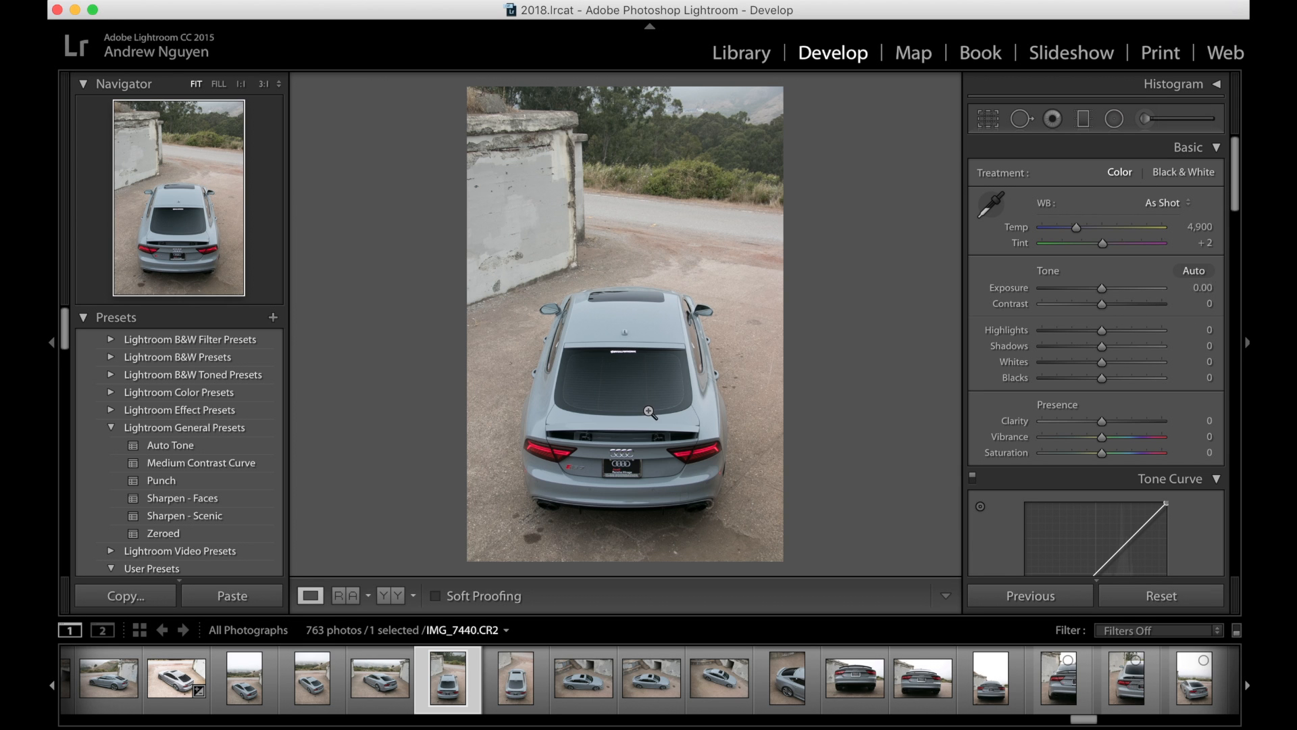
Adjust the photo's tone to Contrast +40, Highlights −70, Shadows +24, Whites +19 and Blacks −72
{"action": "key", "text": "XF86MonBrightnessUp"}
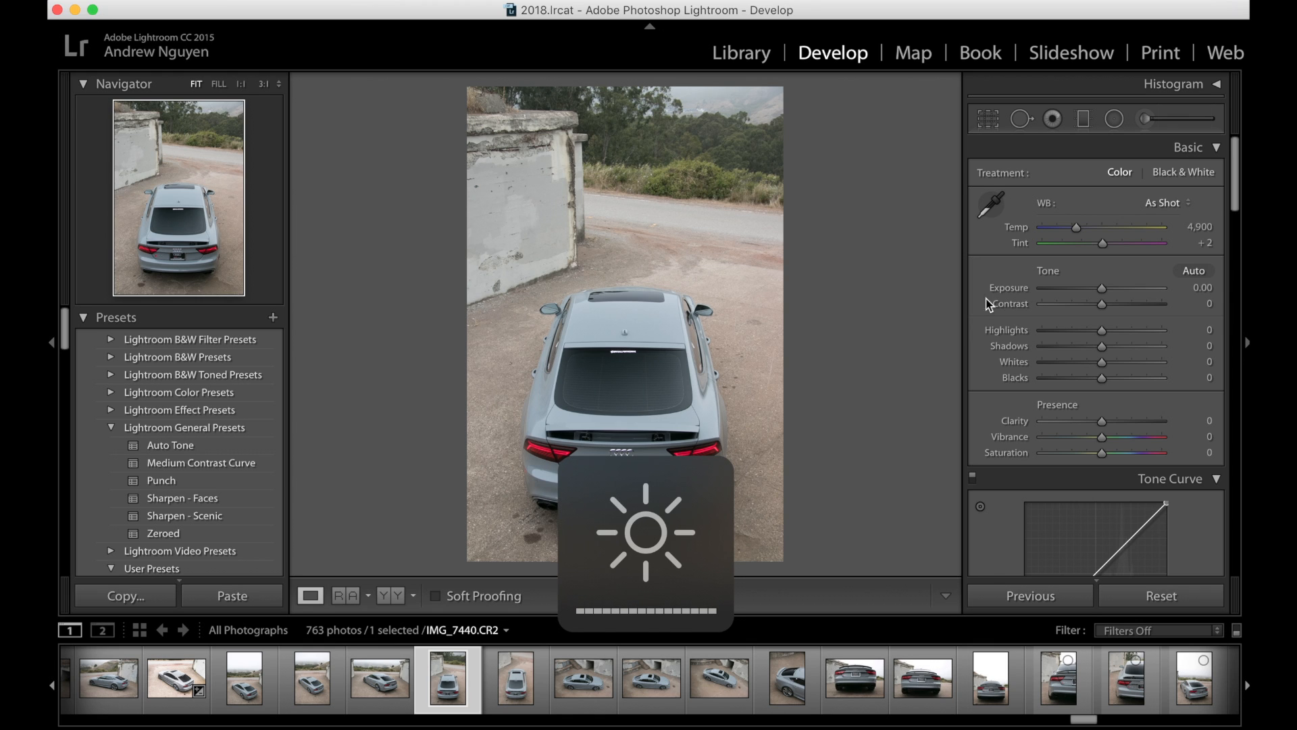
{"action": "left_click", "coordinate": [1133, 307]}
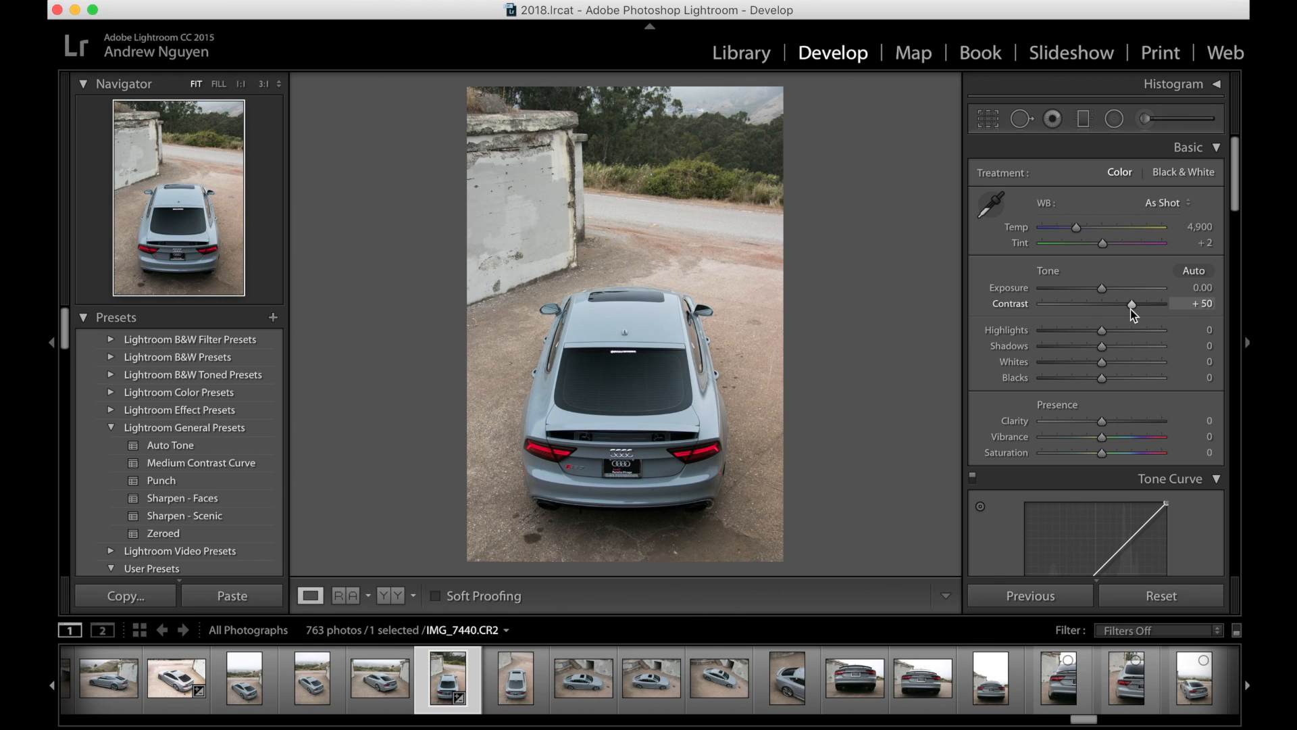
{"action": "left_click_drag", "start_coordinate": [1131, 307], "coordinate": [1060, 331]}
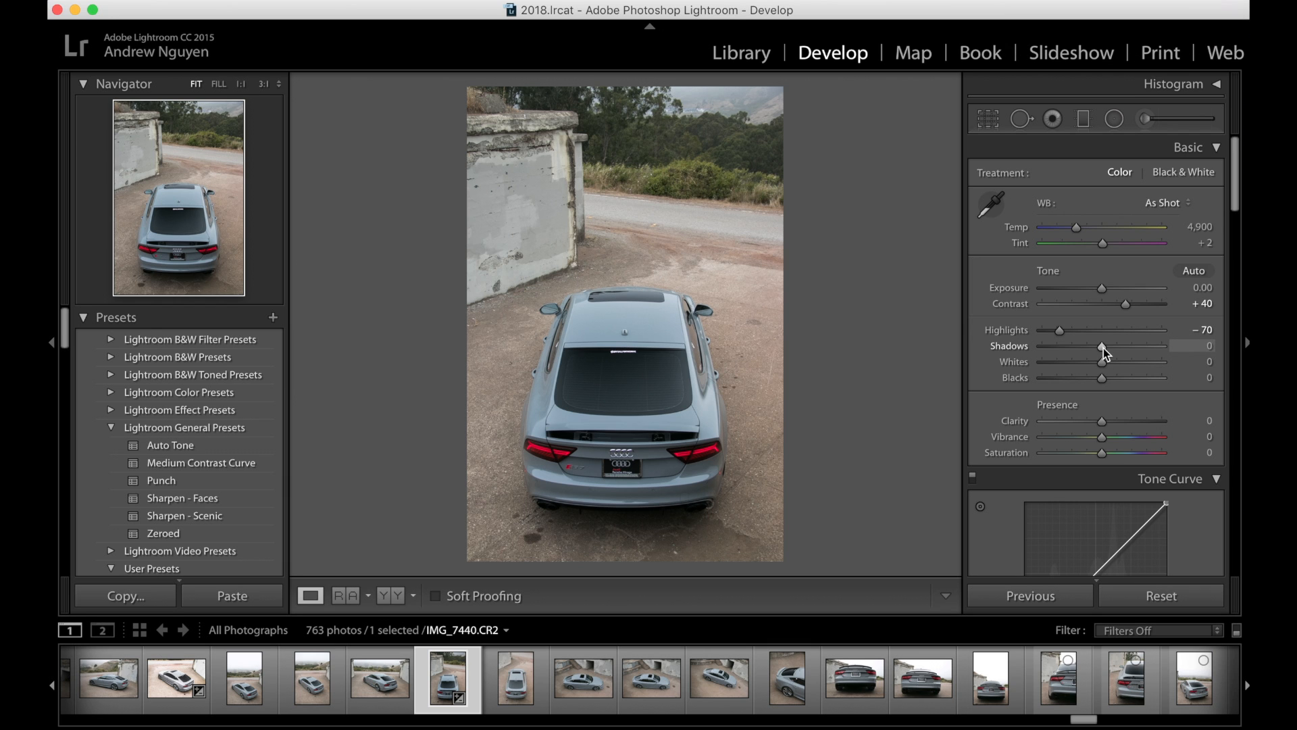
{"action": "mouse_move", "coordinate": [1104, 348]}
{"action": "left_mouse_down"}
{"action": "mouse_move", "coordinate": [1060, 354]}
{"action": "mouse_move", "coordinate": [1119, 358]}
{"action": "left_mouse_up"}
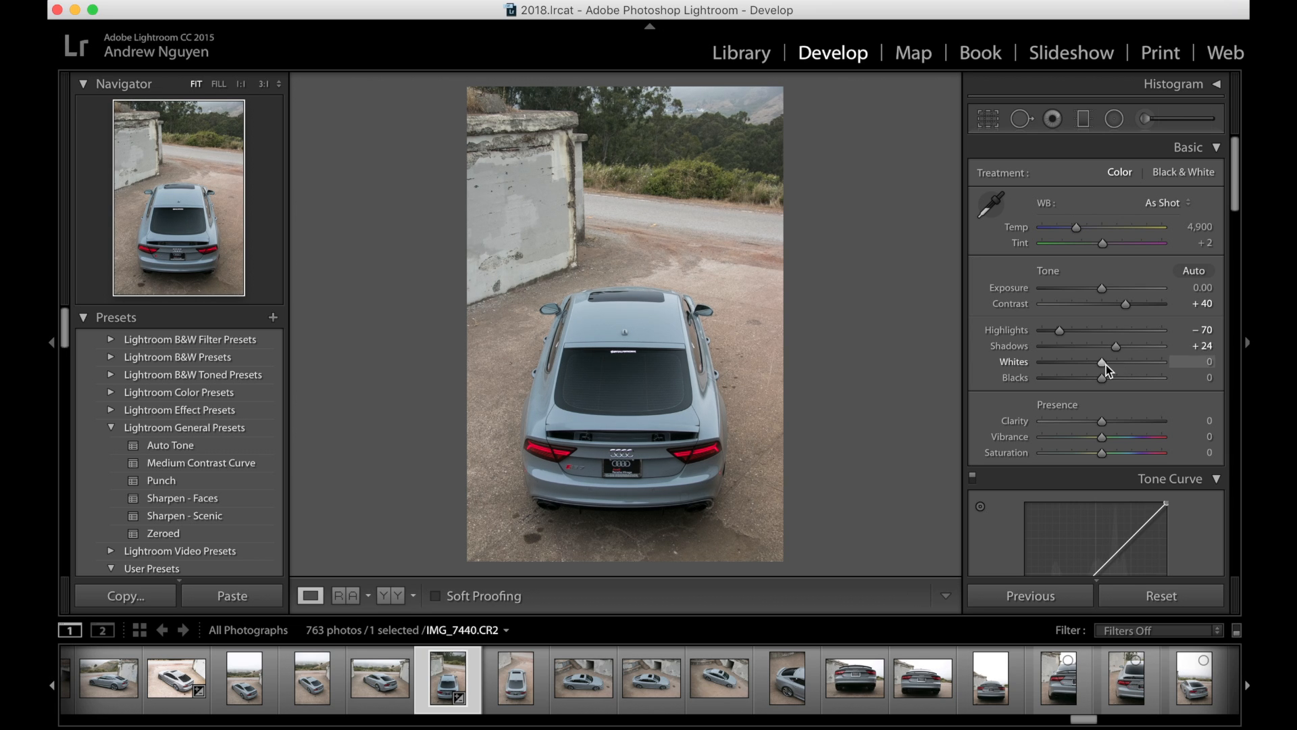
{"action": "left_click", "coordinate": [1116, 366]}
{"action": "left_click_drag", "start_coordinate": [1101, 376], "coordinate": [1057, 383]}
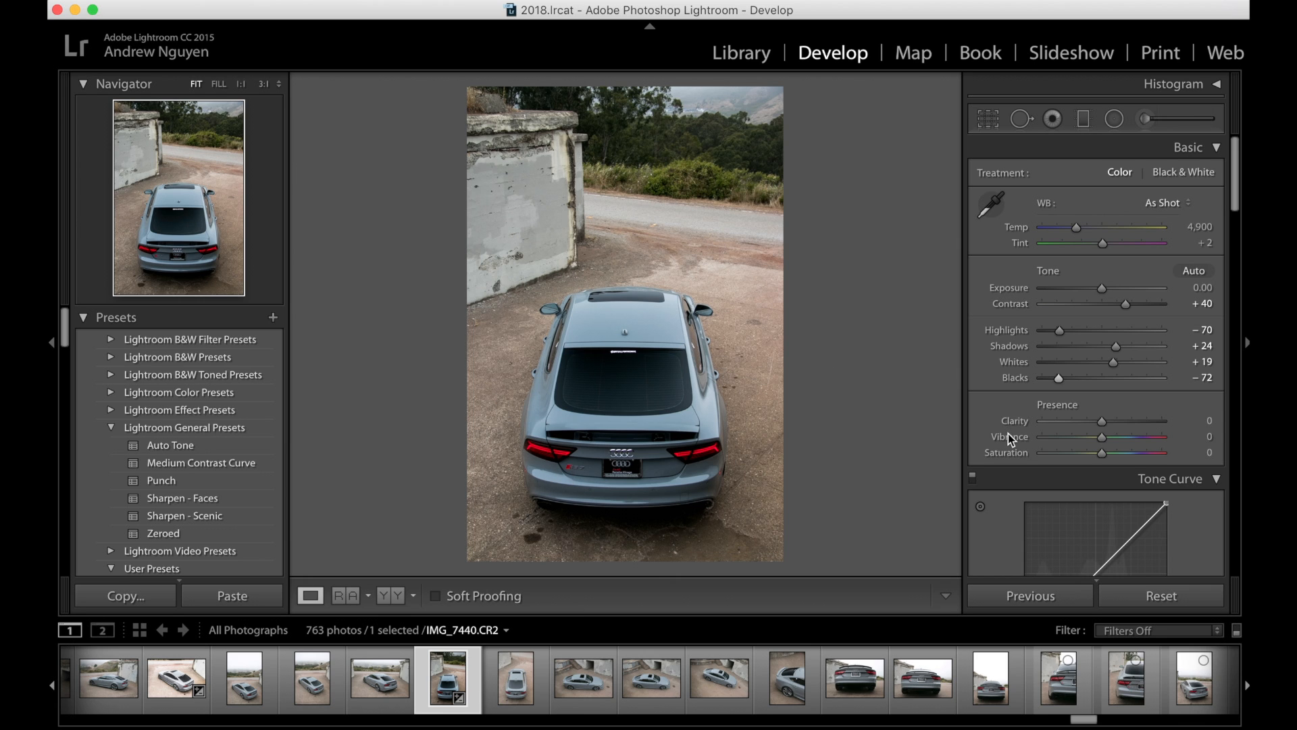
Set the HSL saturation to Red +22, Orange −15, Yellow −12, Green +11 and Blue −45
{"action": "scroll", "coordinate": [1008, 433], "scroll_direction": "down", "scroll_amount": 10}
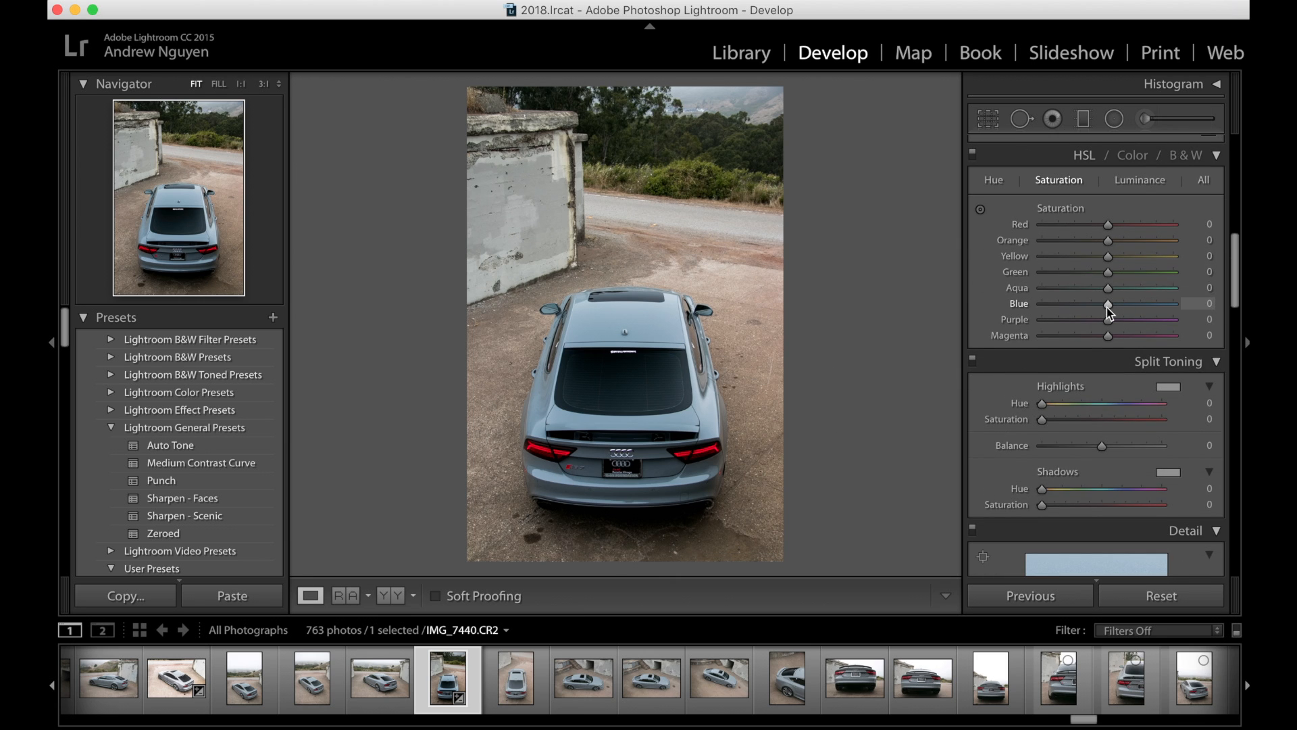
{"action": "left_click_drag", "start_coordinate": [1107, 307], "coordinate": [1078, 311]}
{"action": "left_click_drag", "start_coordinate": [1110, 225], "coordinate": [1100, 258]}
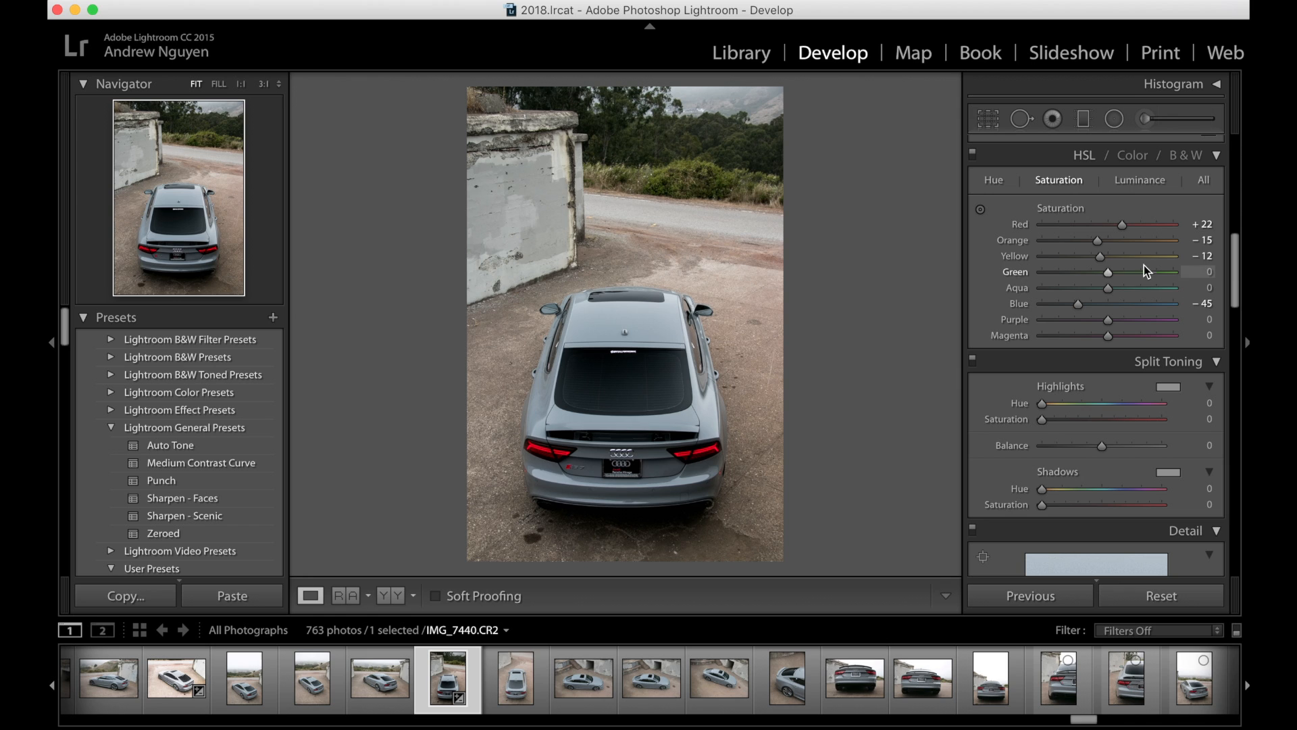
{"action": "mouse_move", "coordinate": [1109, 270]}
{"action": "left_mouse_down"}
{"action": "mouse_move", "coordinate": [1127, 270]}
{"action": "mouse_move", "coordinate": [1117, 286]}
{"action": "left_mouse_up"}
{"action": "scroll", "coordinate": [1117, 286], "scroll_direction": "down", "scroll_amount": 1}
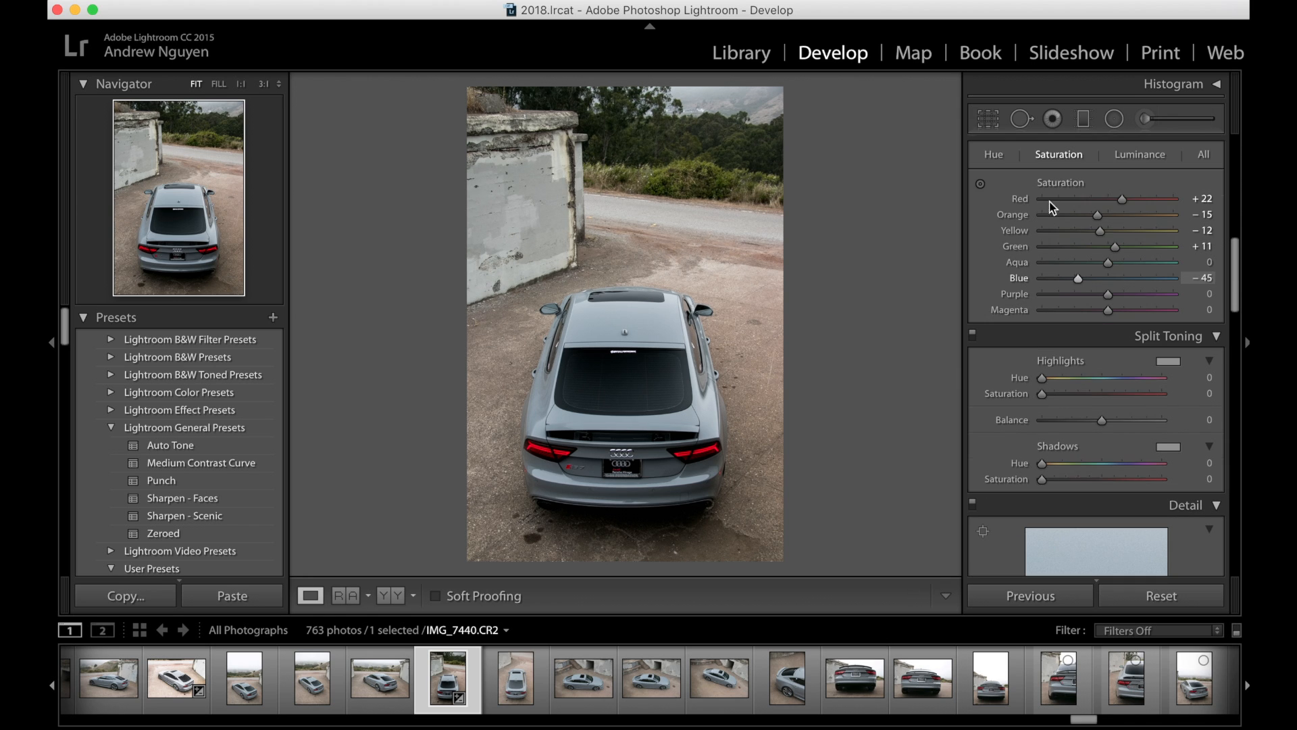
{"action": "left_click", "coordinate": [981, 186]}
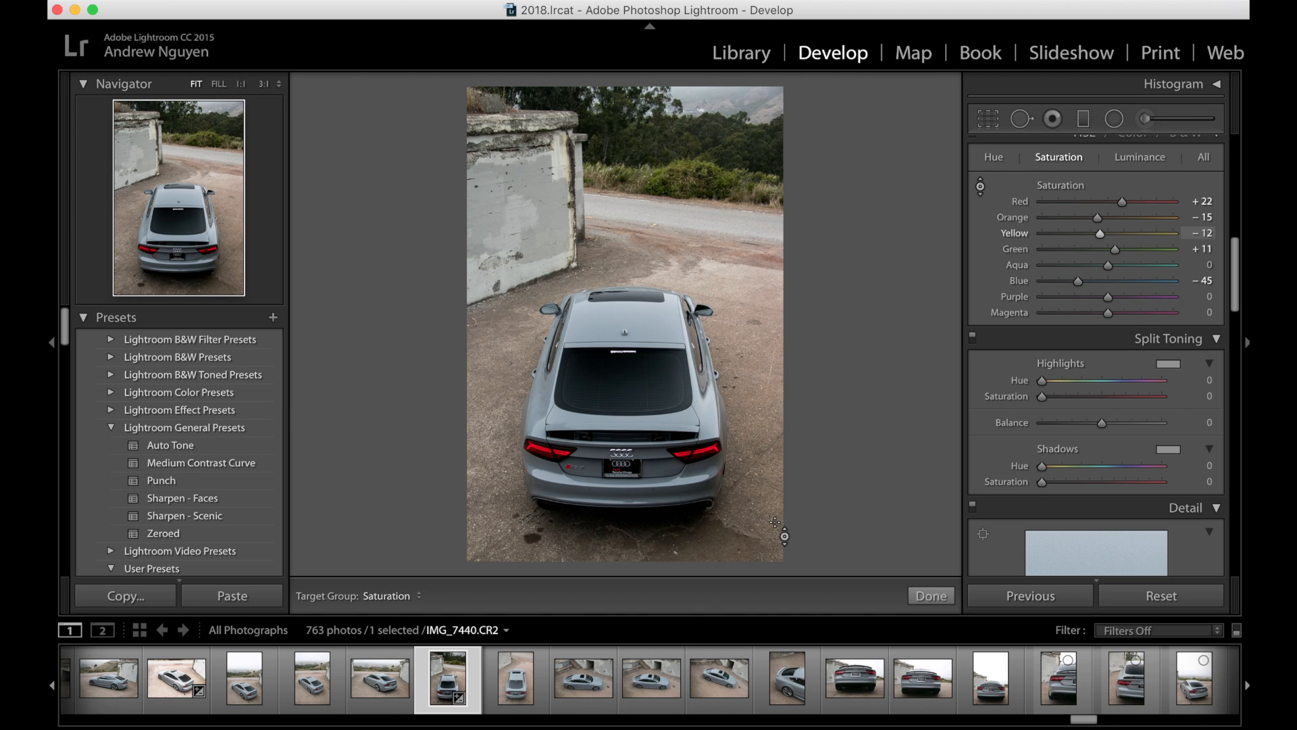
{"action": "left_click", "coordinate": [931, 595]}
Set the white balance temperature to 4,753 and the tint to +8
{"action": "scroll", "coordinate": [1052, 157], "scroll_direction": "up", "scroll_amount": 10}
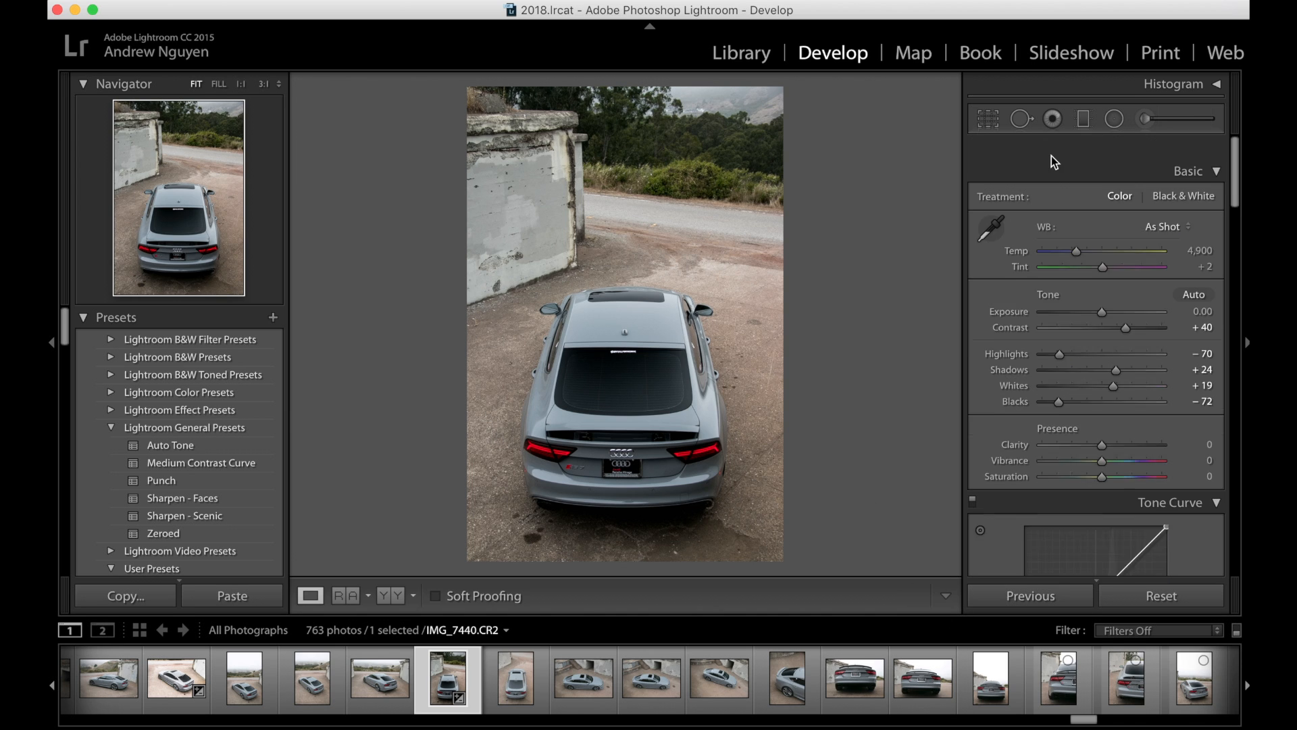
{"action": "scroll", "coordinate": [1053, 158], "scroll_direction": "down", "scroll_amount": 1}
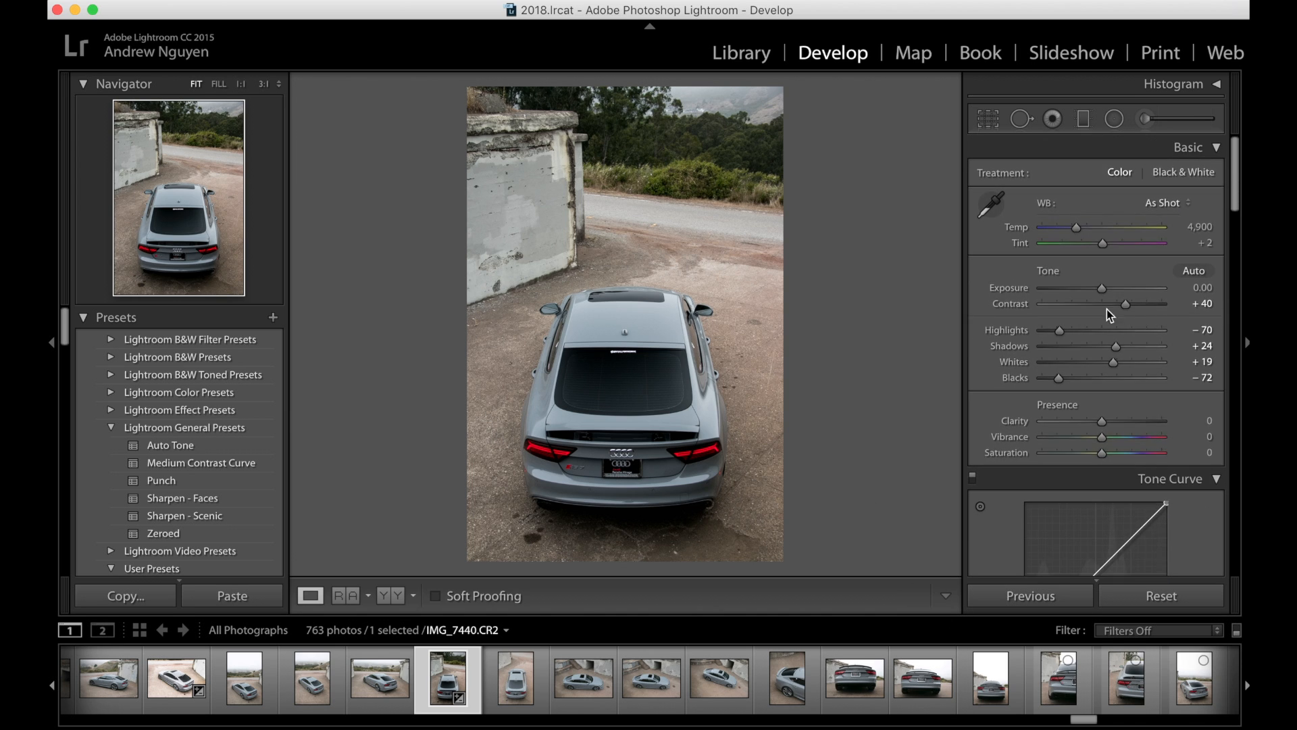
{"action": "left_click_drag", "start_coordinate": [1077, 232], "coordinate": [1080, 238]}
{"action": "left_click_drag", "start_coordinate": [1077, 229], "coordinate": [1074, 230]}
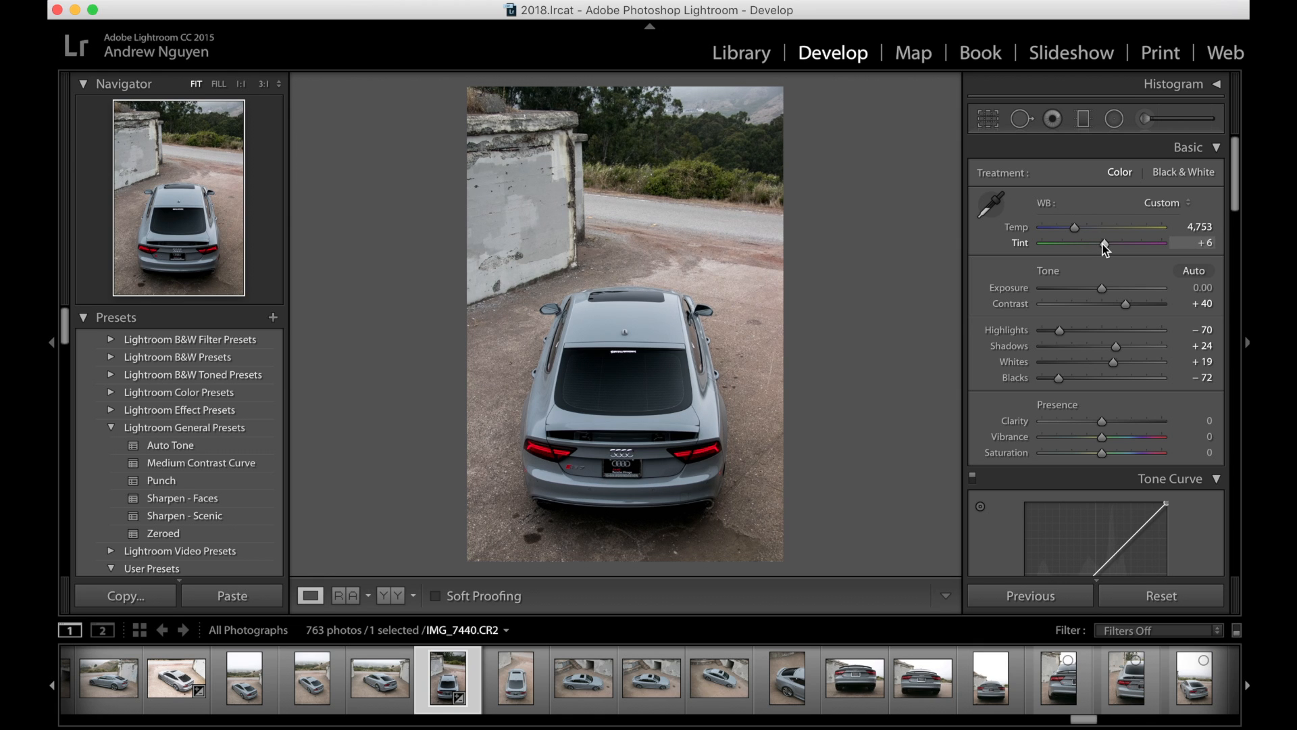
Reduce the HSL saturation of Magenta to −80, Purple to −78 and Blue to −73
{"action": "scroll", "coordinate": [1104, 249], "scroll_direction": "down", "scroll_amount": 10}
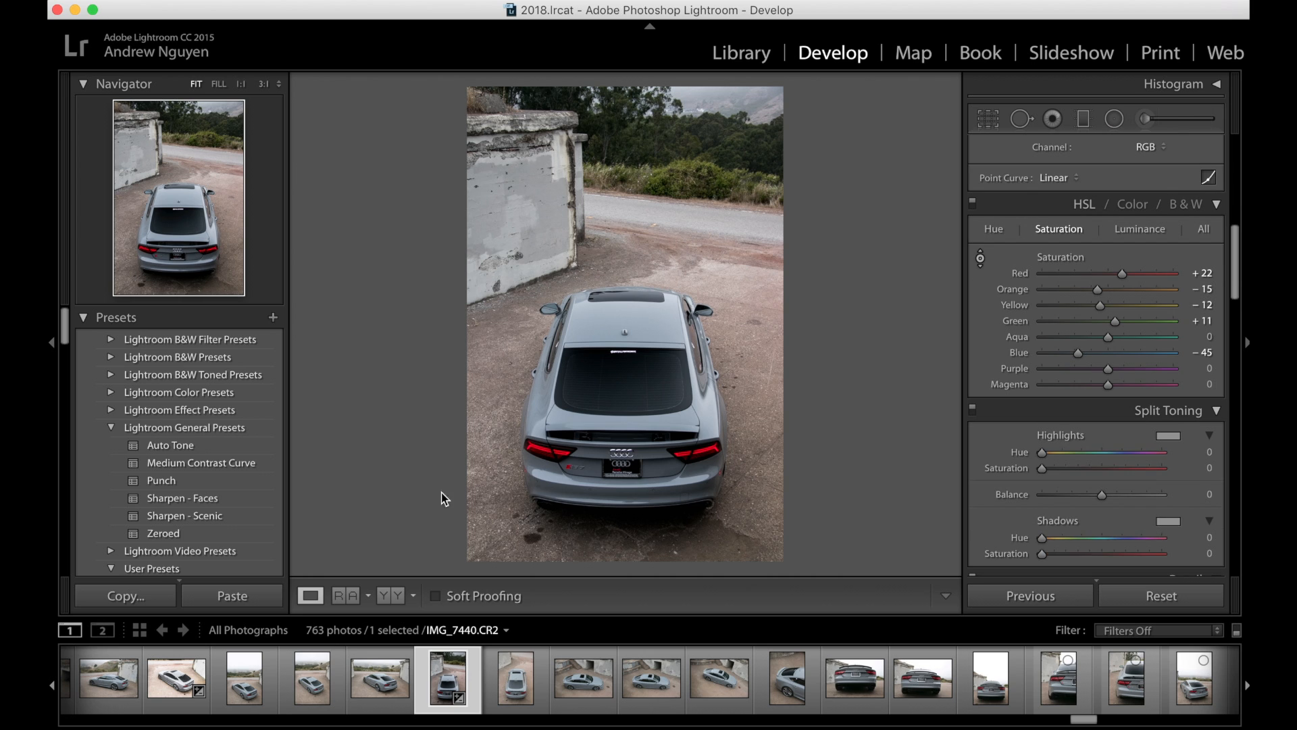
{"action": "scroll", "coordinate": [1023, 415], "scroll_direction": "up", "scroll_amount": 4}
{"action": "scroll", "coordinate": [1081, 457], "scroll_direction": "down", "scroll_amount": 3}
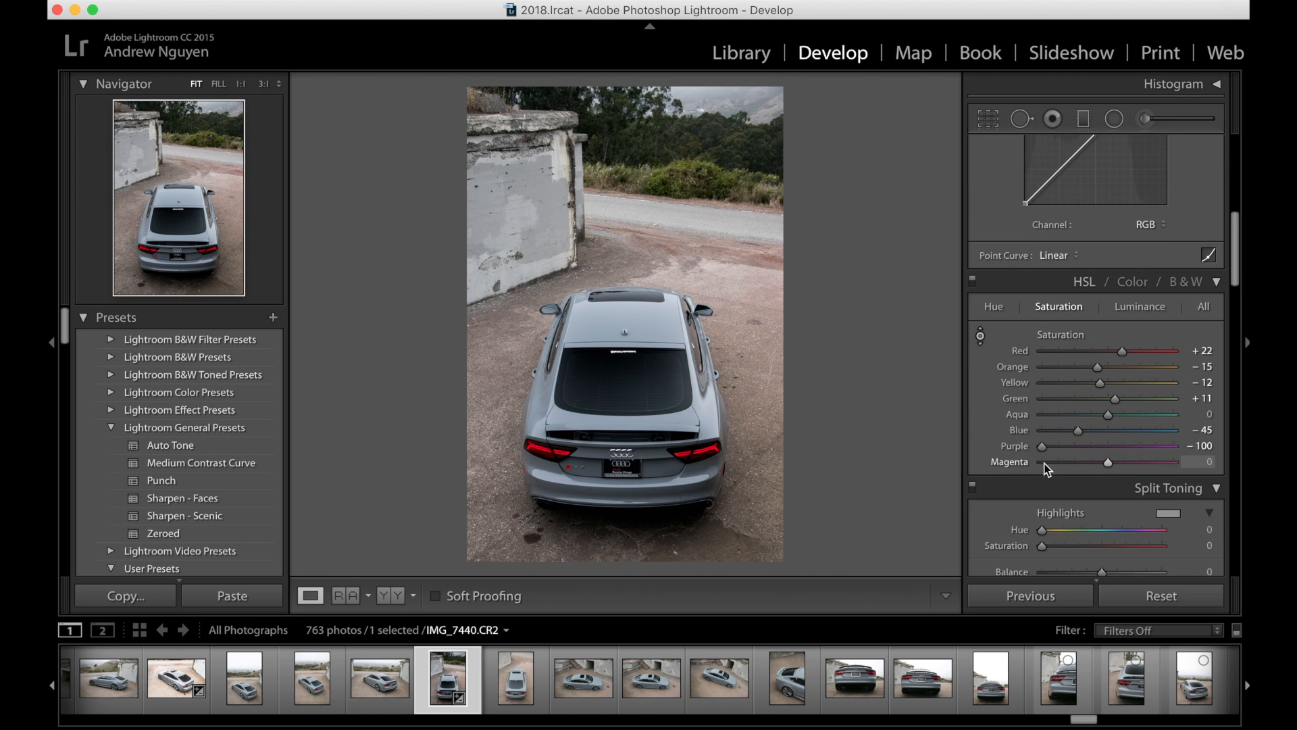
{"action": "left_click", "coordinate": [1050, 463]}
{"action": "left_click", "coordinate": [1054, 446]}
{"action": "left_click_drag", "start_coordinate": [1076, 435], "coordinate": [1062, 435]}
Set sharpening to Amount 43 with Masking 40, and luminance noise reduction to 23
{"action": "scroll", "coordinate": [1065, 355], "scroll_direction": "down", "scroll_amount": 5}
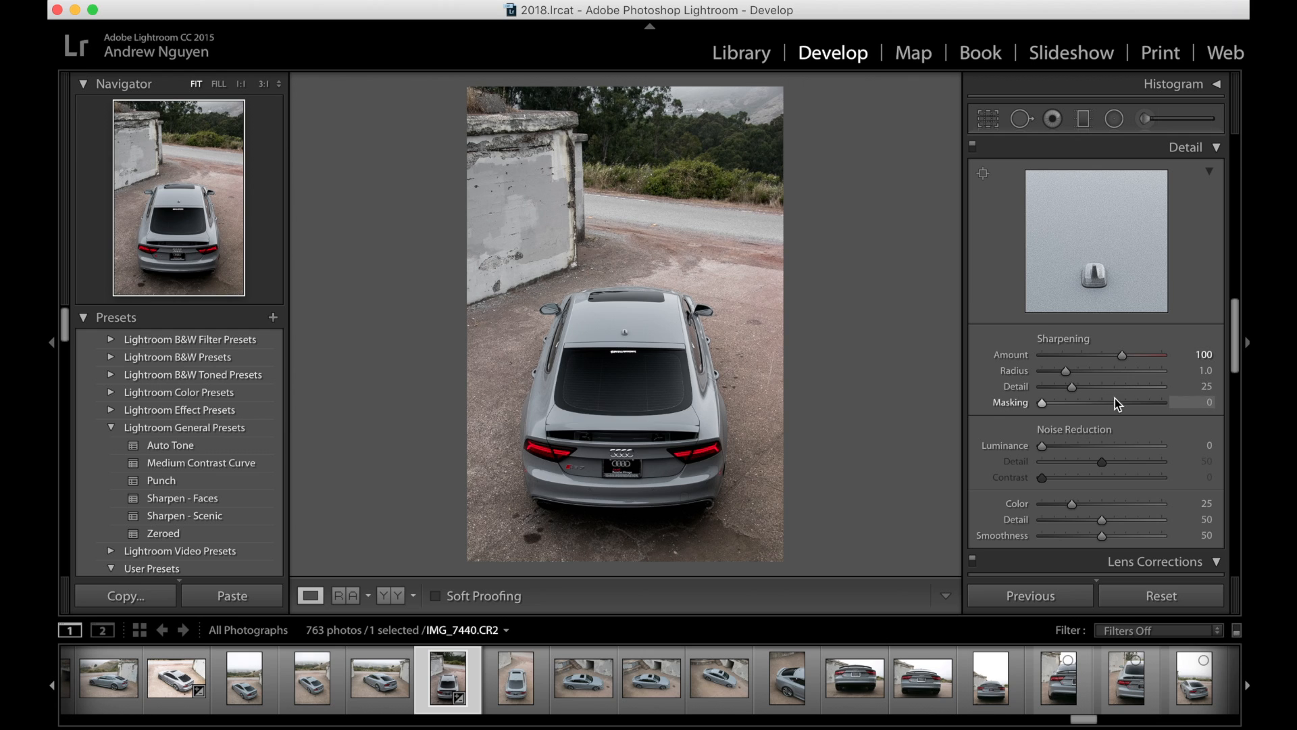
{"action": "left_click_drag", "start_coordinate": [1120, 403], "coordinate": [1090, 407]}
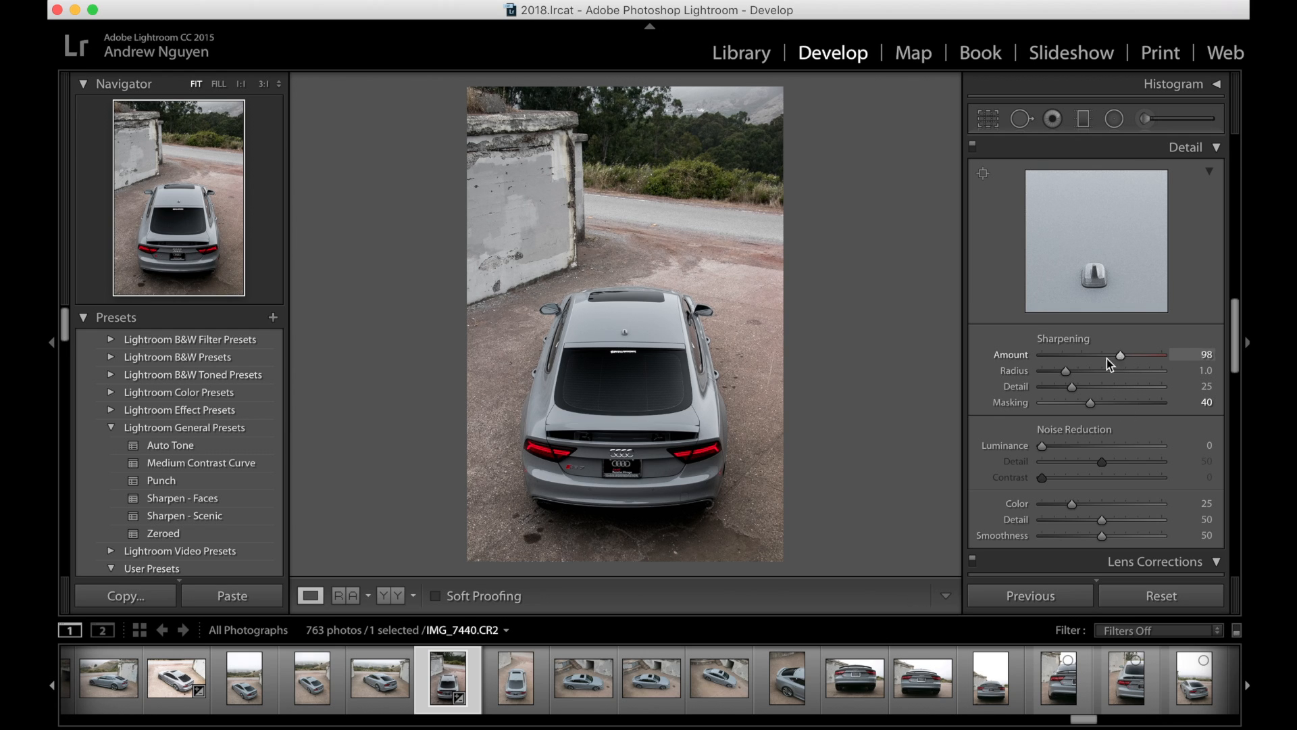
{"action": "left_click_drag", "start_coordinate": [1106, 358], "coordinate": [1078, 361]}
{"action": "scroll", "coordinate": [1032, 452], "scroll_direction": "down", "scroll_amount": 3}
{"action": "left_click_drag", "start_coordinate": [1042, 346], "coordinate": [1068, 348]}
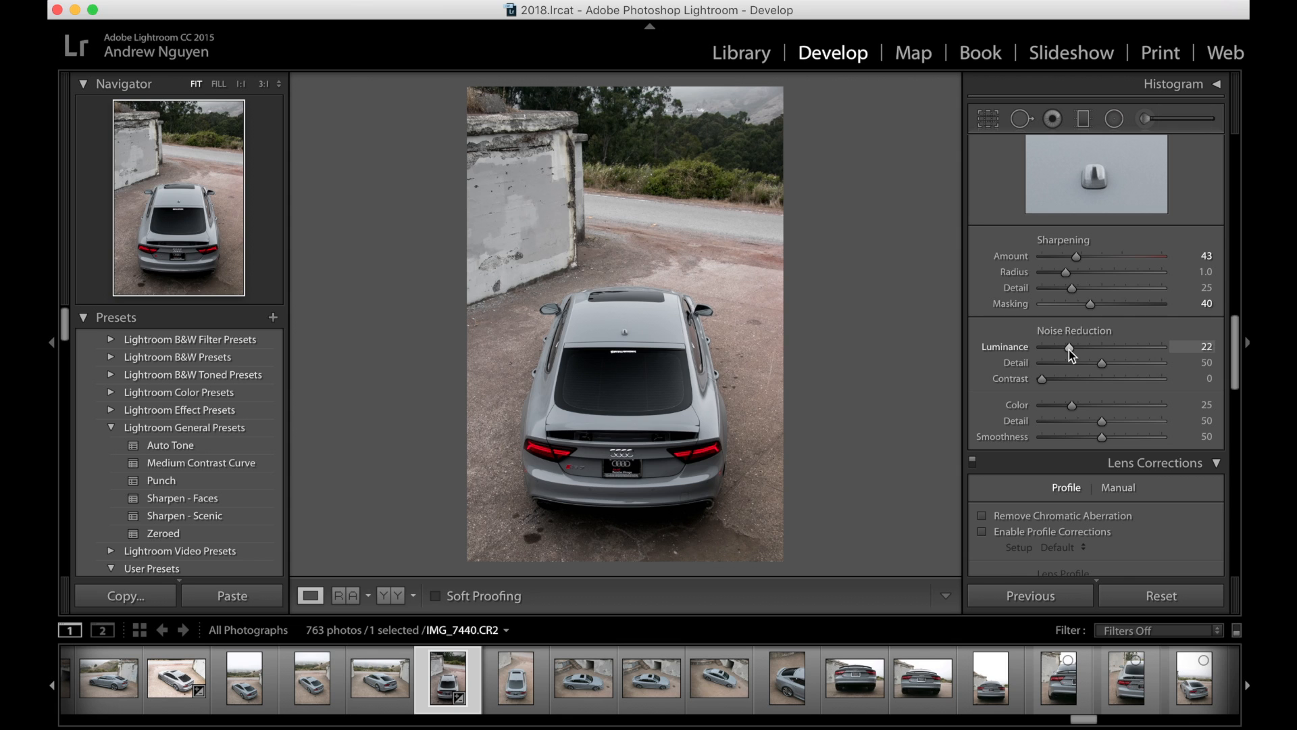
{"action": "left_click_drag", "start_coordinate": [1069, 350], "coordinate": [1070, 350]}
Turn on Remove Chromatic Aberration and Enable Profile Corrections for the lens
{"action": "left_click", "coordinate": [983, 515]}
{"action": "left_click", "coordinate": [983, 532]}
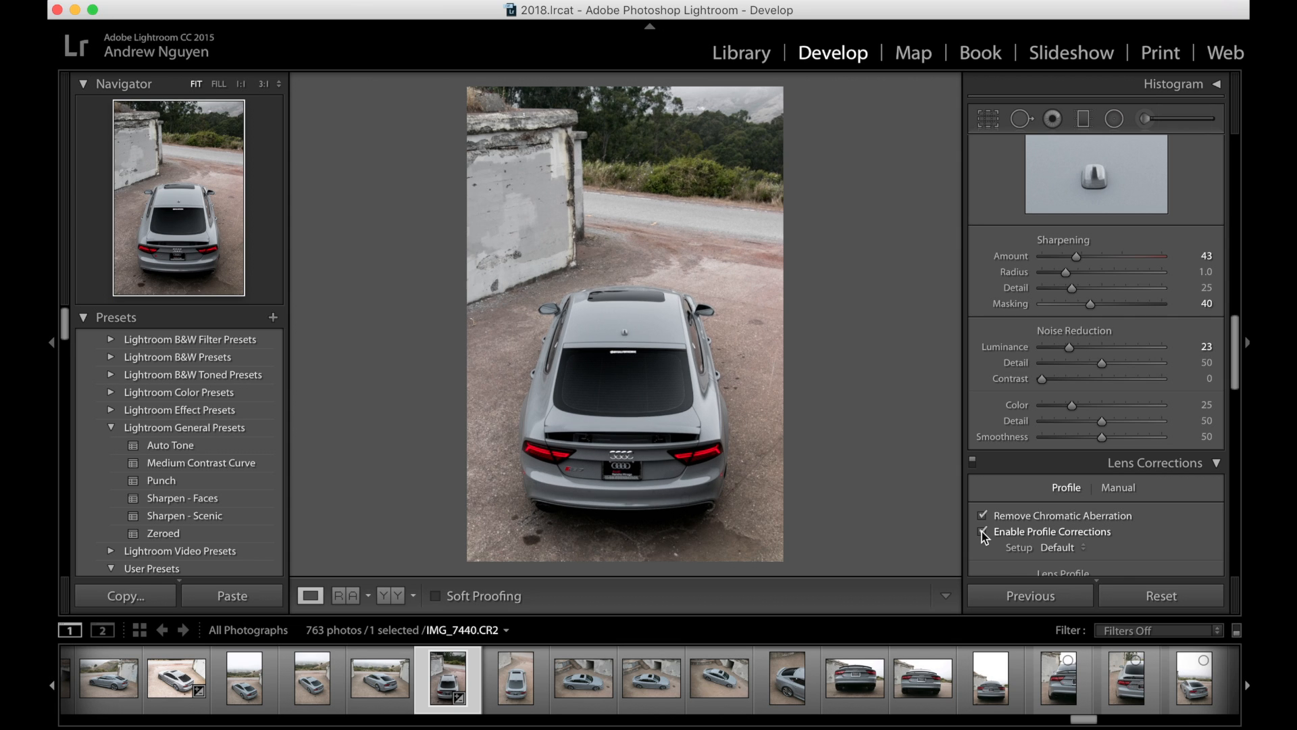
{"action": "scroll", "coordinate": [1026, 472], "scroll_direction": "down", "scroll_amount": 2}
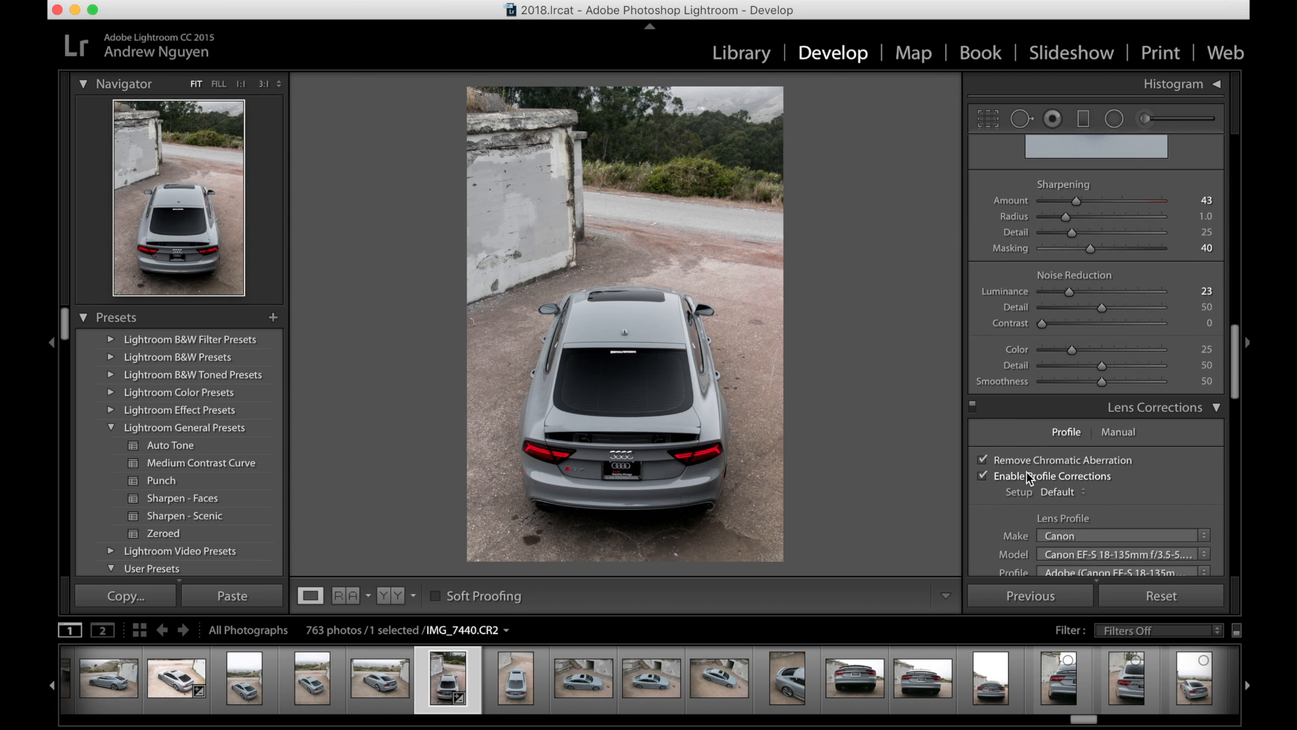
Check the car's rear at 1:1, and lower the HSL saturation of Orange to −48 and Yellow to −34
{"action": "left_click", "coordinate": [600, 441]}
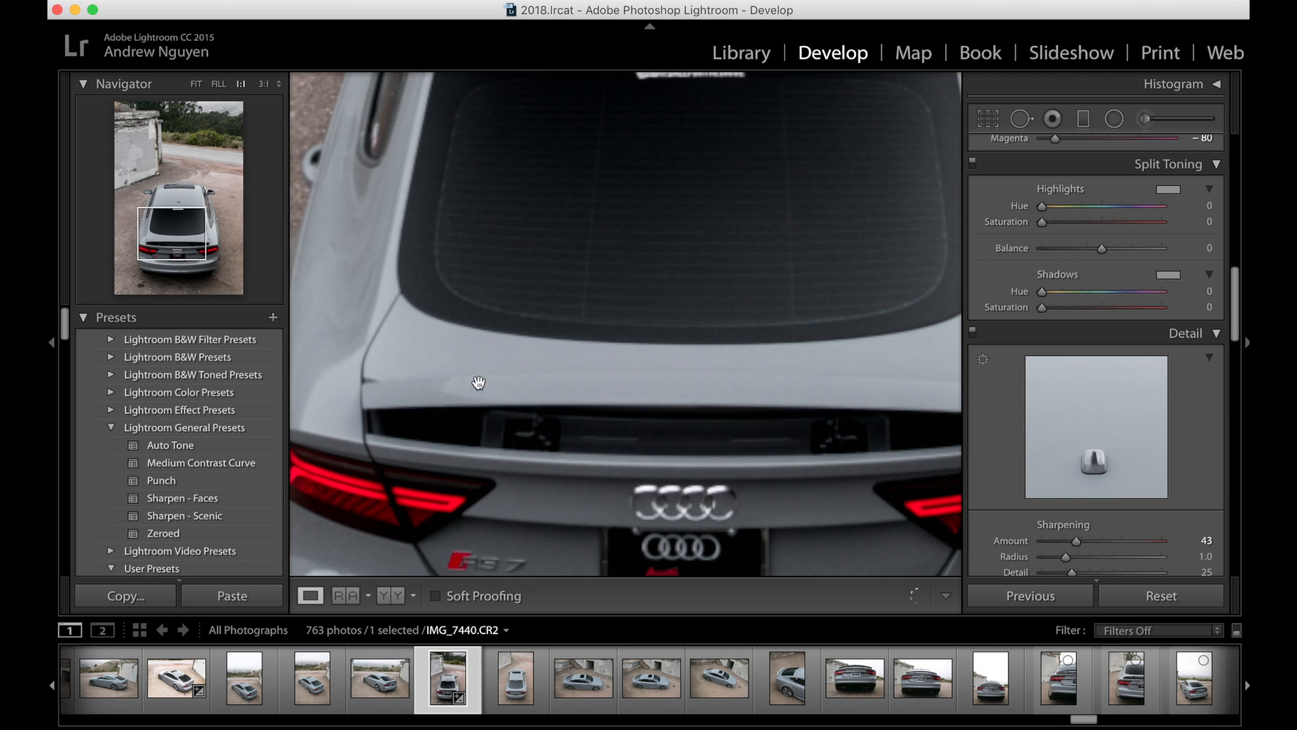
{"action": "left_click_drag", "start_coordinate": [475, 383], "coordinate": [708, 495]}
{"action": "left_click", "coordinate": [673, 458]}
{"action": "scroll", "coordinate": [1165, 370], "scroll_direction": "up", "scroll_amount": 6}
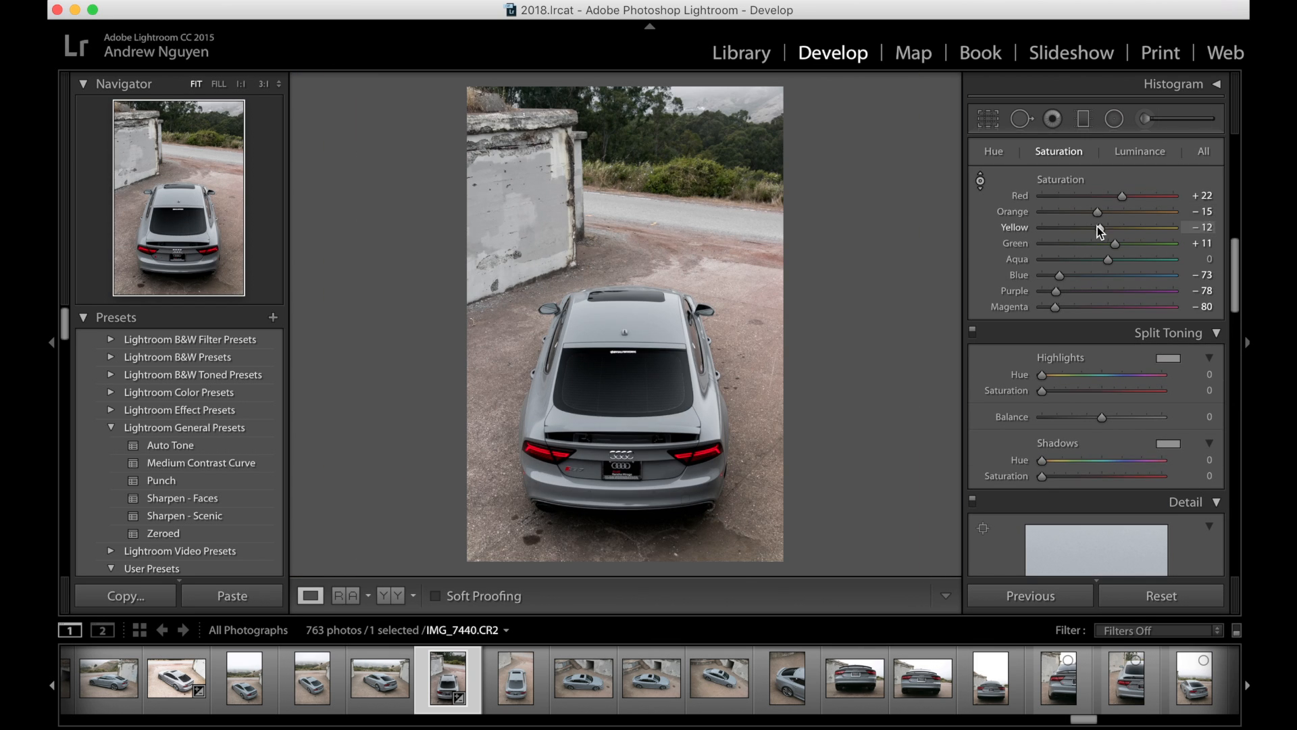
{"action": "mouse_move", "coordinate": [1098, 209]}
{"action": "left_mouse_down"}
{"action": "mouse_move", "coordinate": [1060, 221]}
{"action": "mouse_move", "coordinate": [1087, 232]}
{"action": "left_mouse_up"}
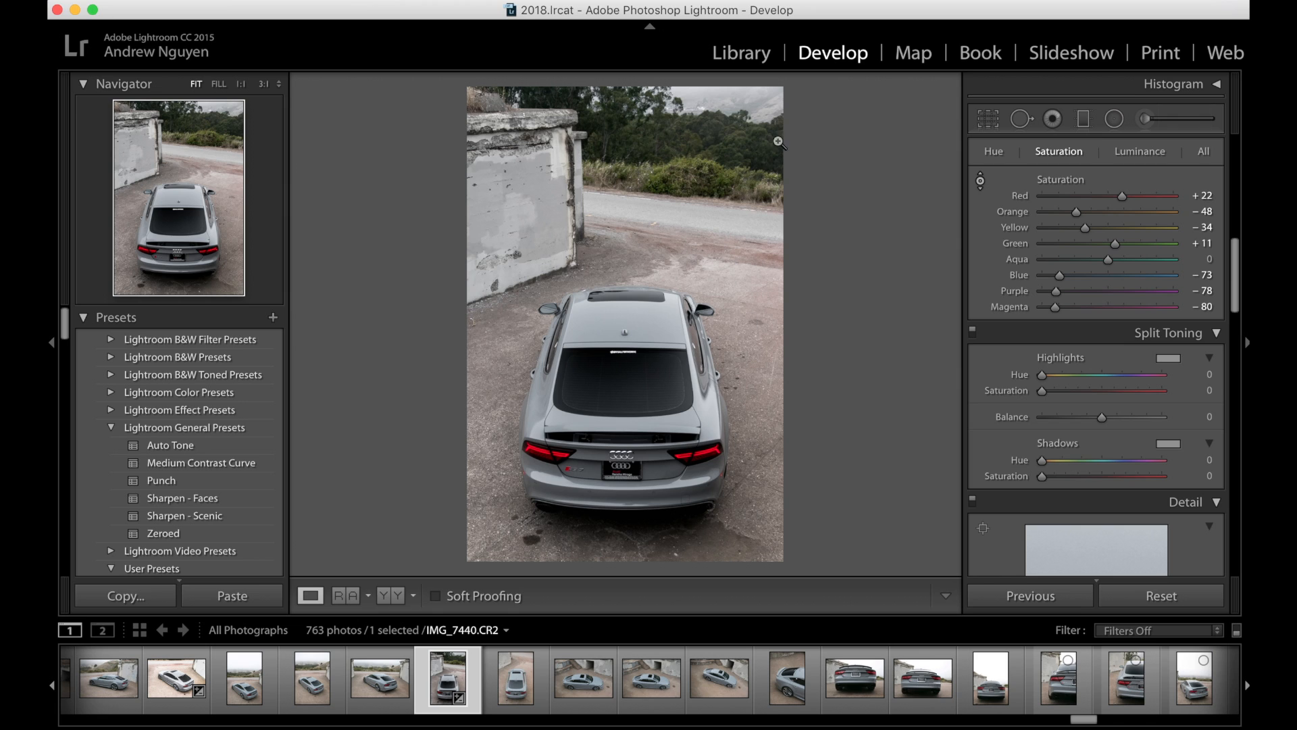
Add a graduated filter from the ground behind the car up past the road, with Exposure 0.18 and slightly raised Shadows
{"action": "left_click", "coordinate": [1083, 119]}
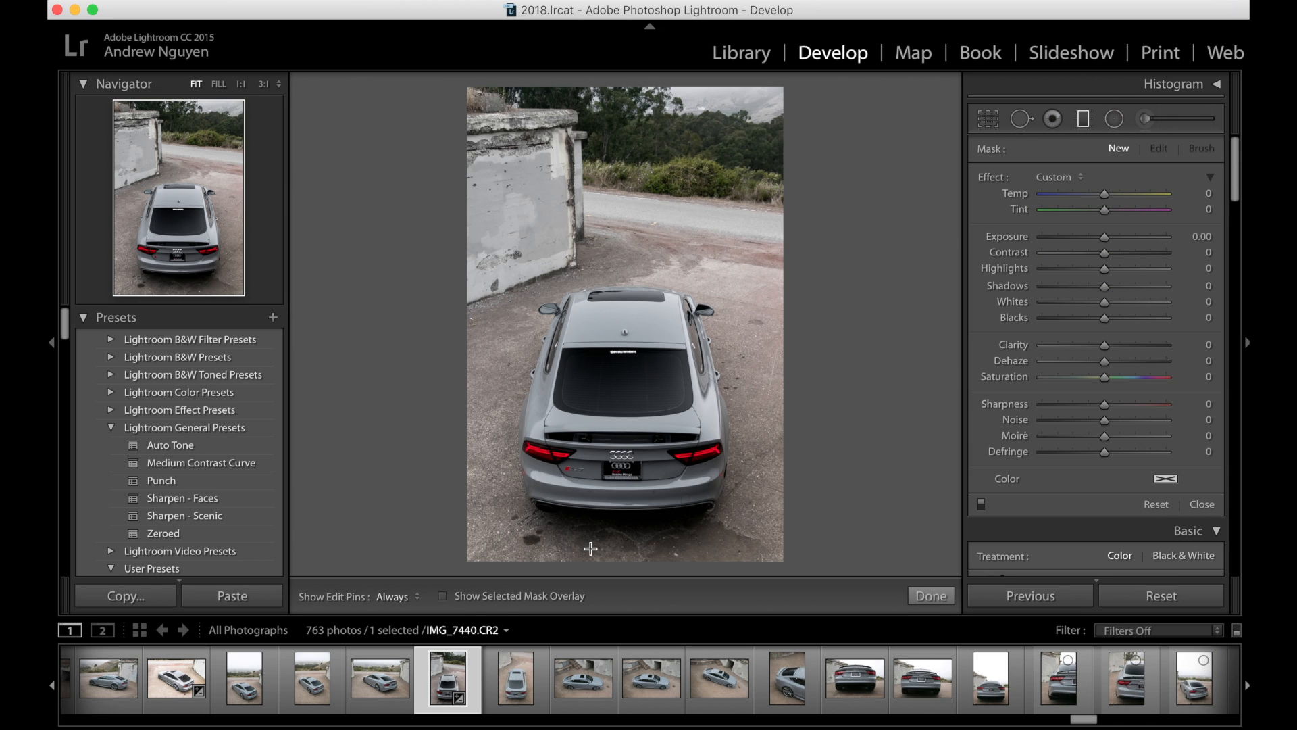
{"action": "left_click_drag", "start_coordinate": [591, 549], "coordinate": [592, 190]}
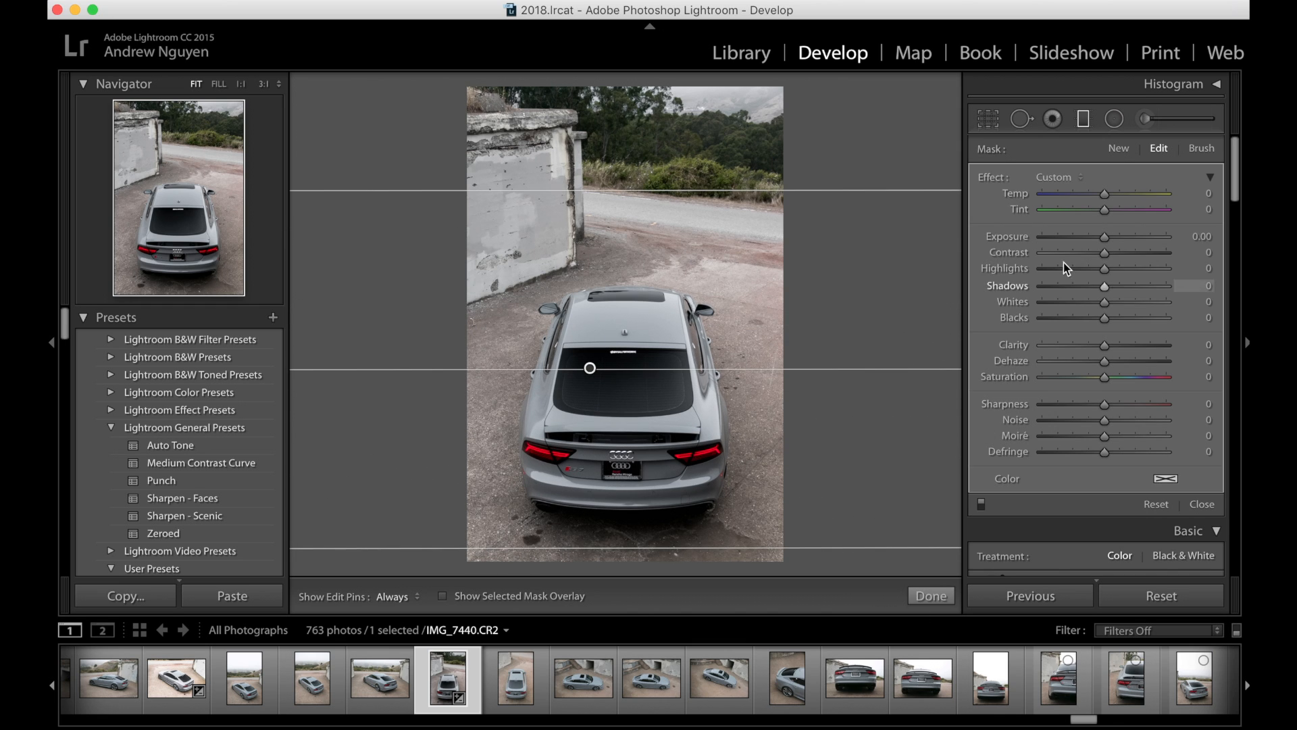
{"action": "left_click_drag", "start_coordinate": [1105, 240], "coordinate": [1109, 240]}
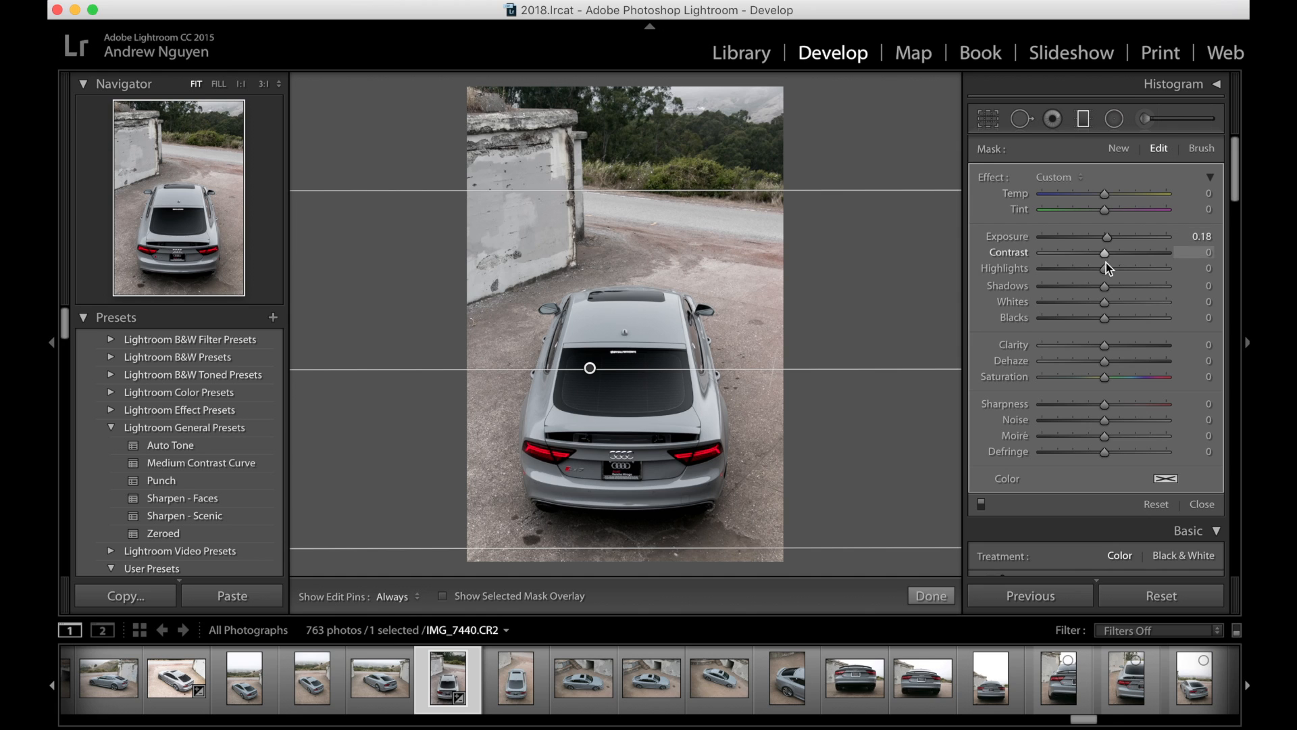
{"action": "left_click_drag", "start_coordinate": [1105, 286], "coordinate": [1111, 286]}
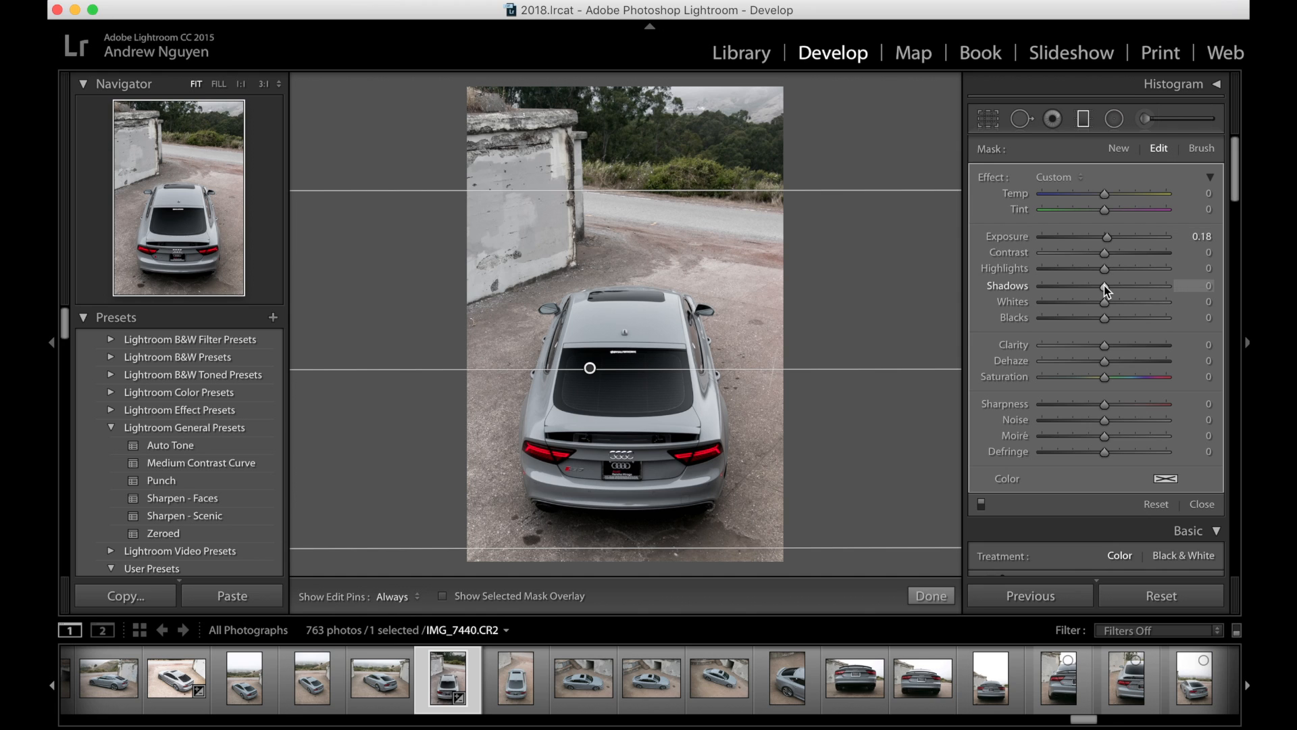
{"action": "left_click", "coordinate": [933, 595]}
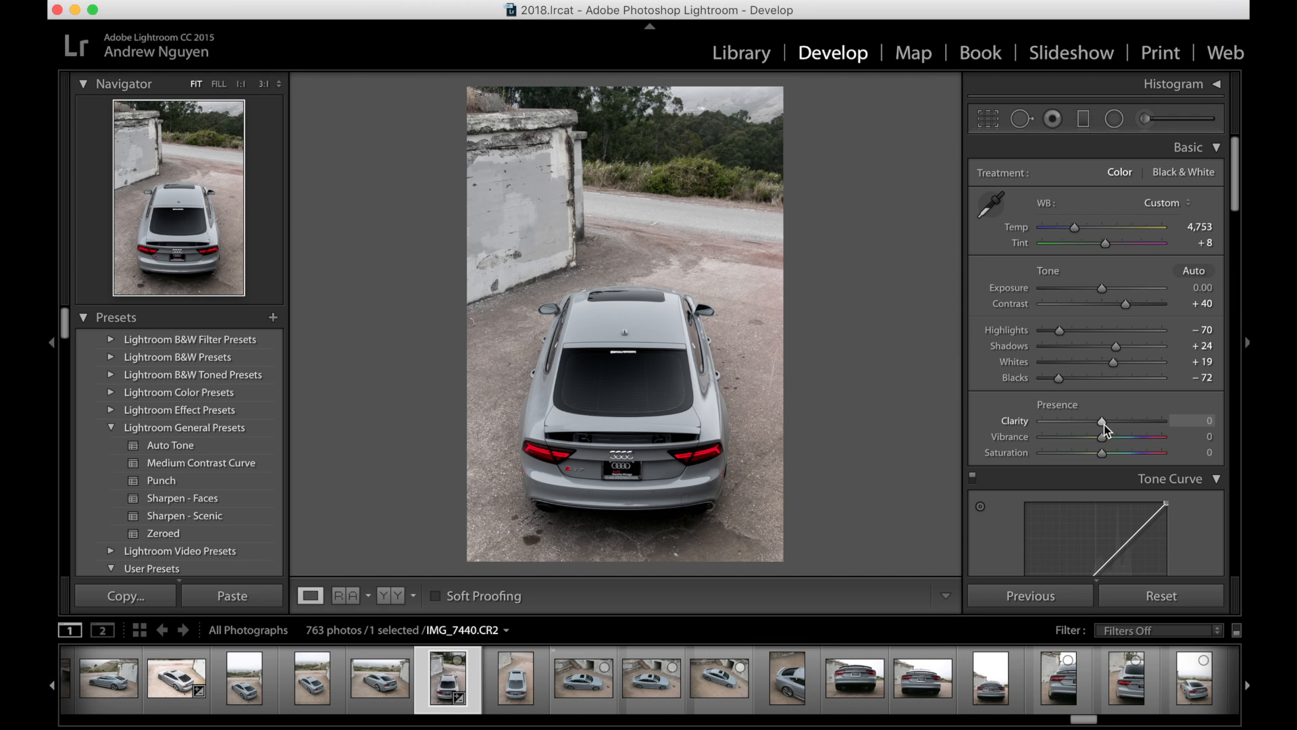
Set the photo's Clarity to +46 and Vibrance to +14
{"action": "left_click_drag", "start_coordinate": [1103, 421], "coordinate": [1162, 421]}
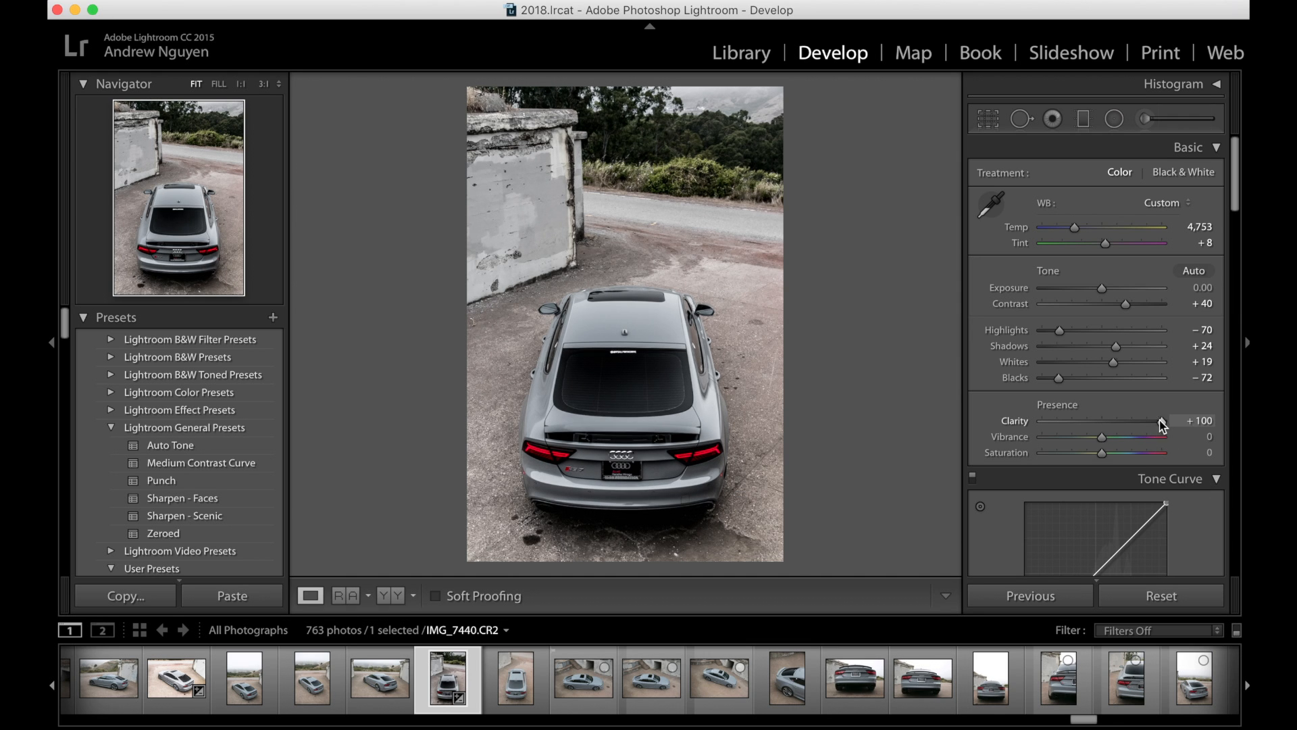
{"action": "mouse_move", "coordinate": [1162, 421]}
{"action": "left_mouse_down"}
{"action": "mouse_move", "coordinate": [1140, 425]}
{"action": "mouse_move", "coordinate": [1181, 431]}
{"action": "left_mouse_up"}
{"action": "left_click_drag", "start_coordinate": [1103, 438], "coordinate": [1123, 460]}
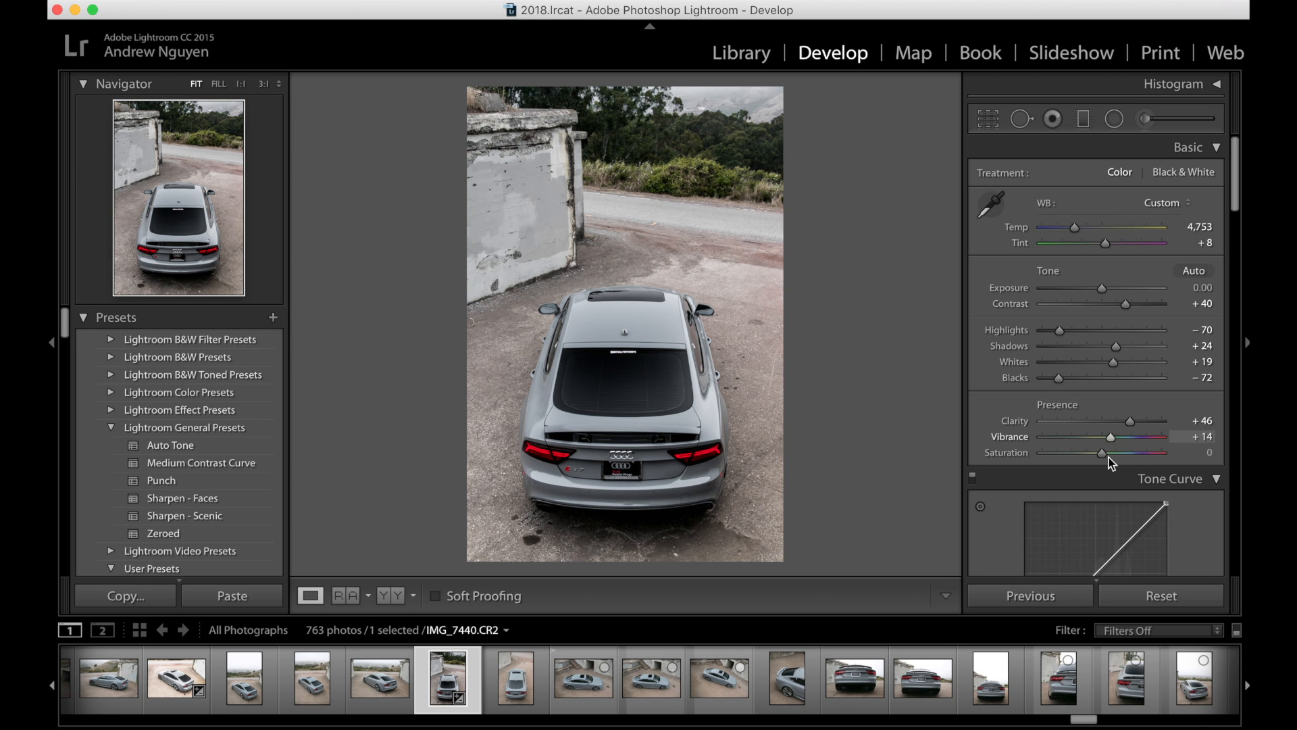
Warm the photo's white balance by setting Temp to 4,871
{"action": "scroll", "coordinate": [991, 448], "scroll_direction": "down", "scroll_amount": 5}
{"action": "scroll", "coordinate": [1022, 454], "scroll_direction": "up", "scroll_amount": 4}
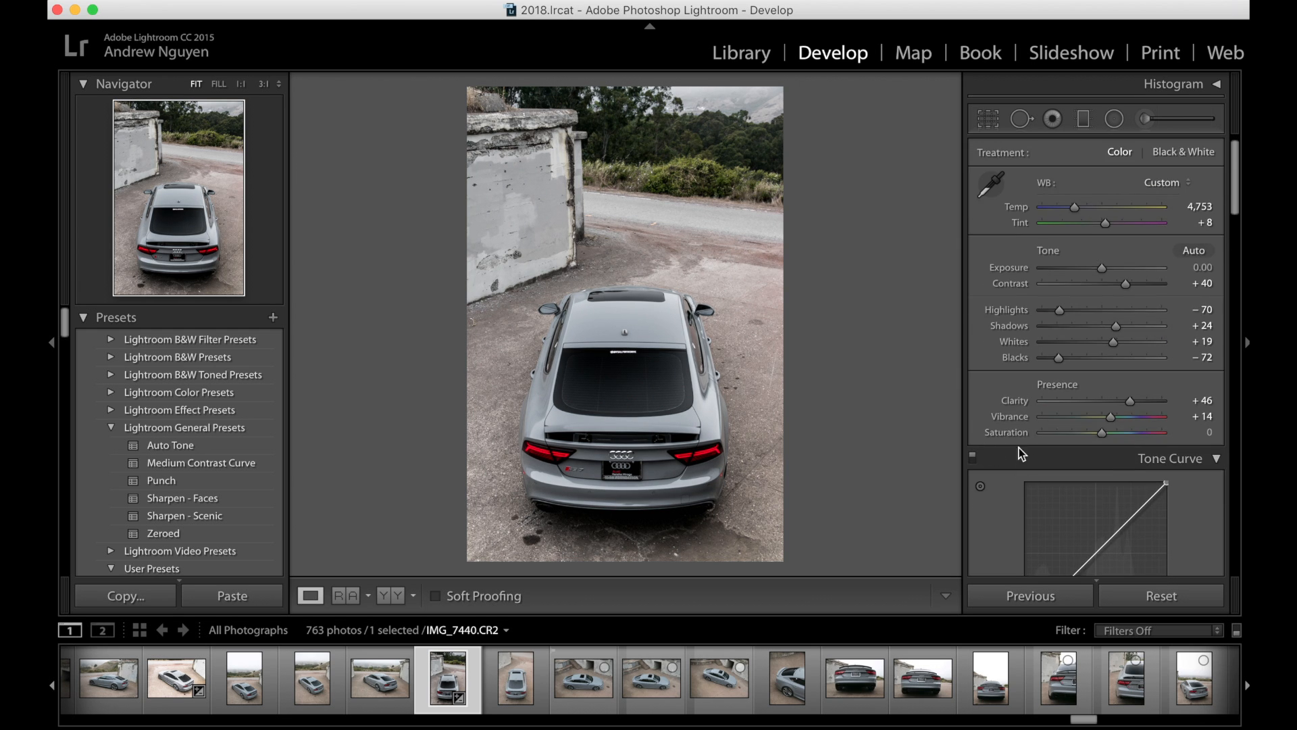
{"action": "scroll", "coordinate": [1021, 454], "scroll_direction": "down", "scroll_amount": 3}
{"action": "scroll", "coordinate": [1028, 502], "scroll_direction": "up", "scroll_amount": 5}
{"action": "left_click_drag", "start_coordinate": [1074, 227], "coordinate": [1081, 238]}
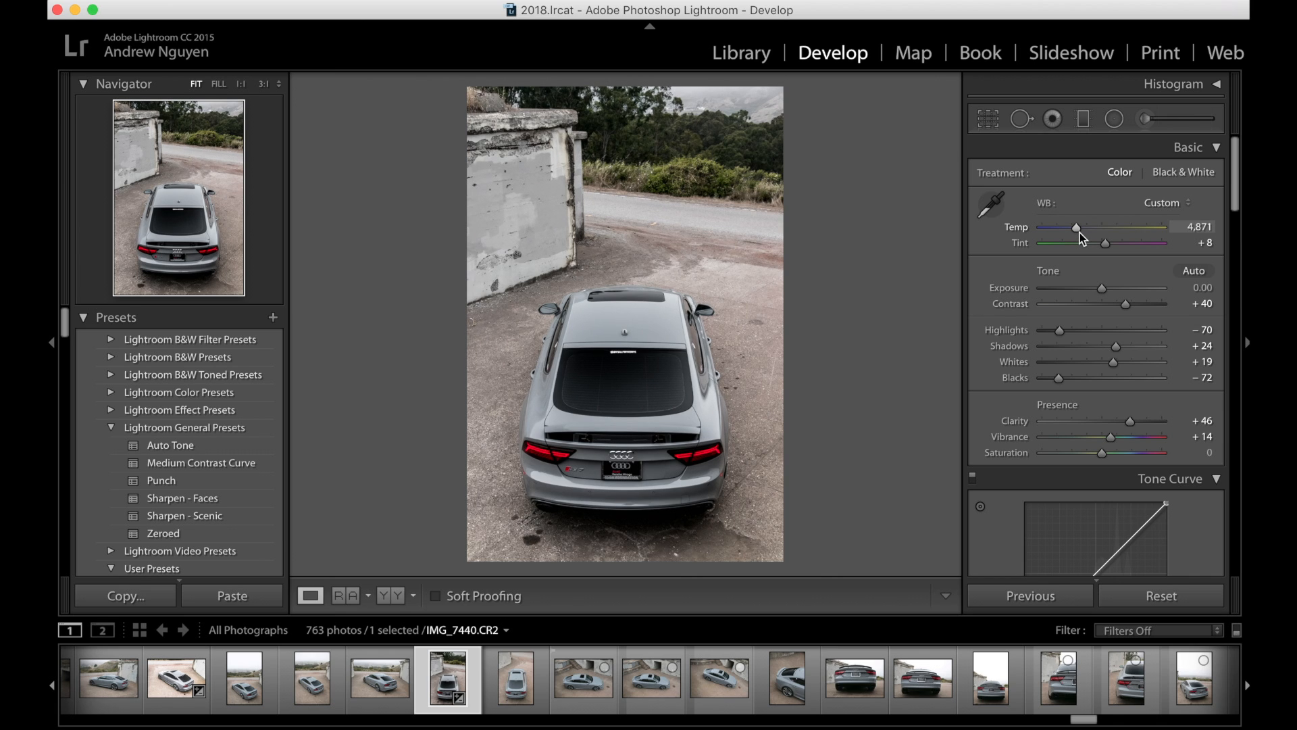
In Camera Calibration, set the Shadows Tint to −18, Red Primary Hue to −10 and Green Primary Hue to +23
{"action": "scroll", "coordinate": [1074, 536], "scroll_direction": "down", "scroll_amount": 15}
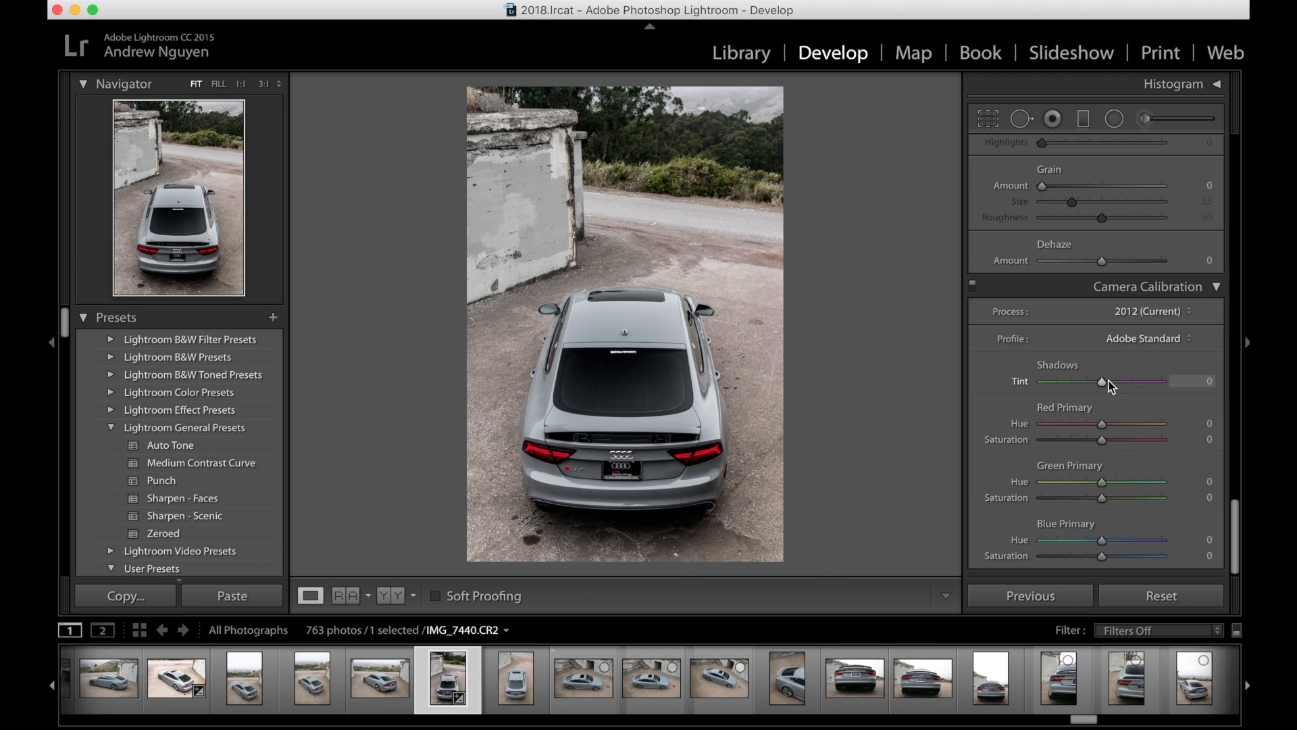
{"action": "left_click_drag", "start_coordinate": [1105, 384], "coordinate": [1093, 386]}
{"action": "scroll", "coordinate": [1057, 300], "scroll_direction": "up", "scroll_amount": 10}
{"action": "scroll", "coordinate": [1057, 300], "scroll_direction": "down", "scroll_amount": 10}
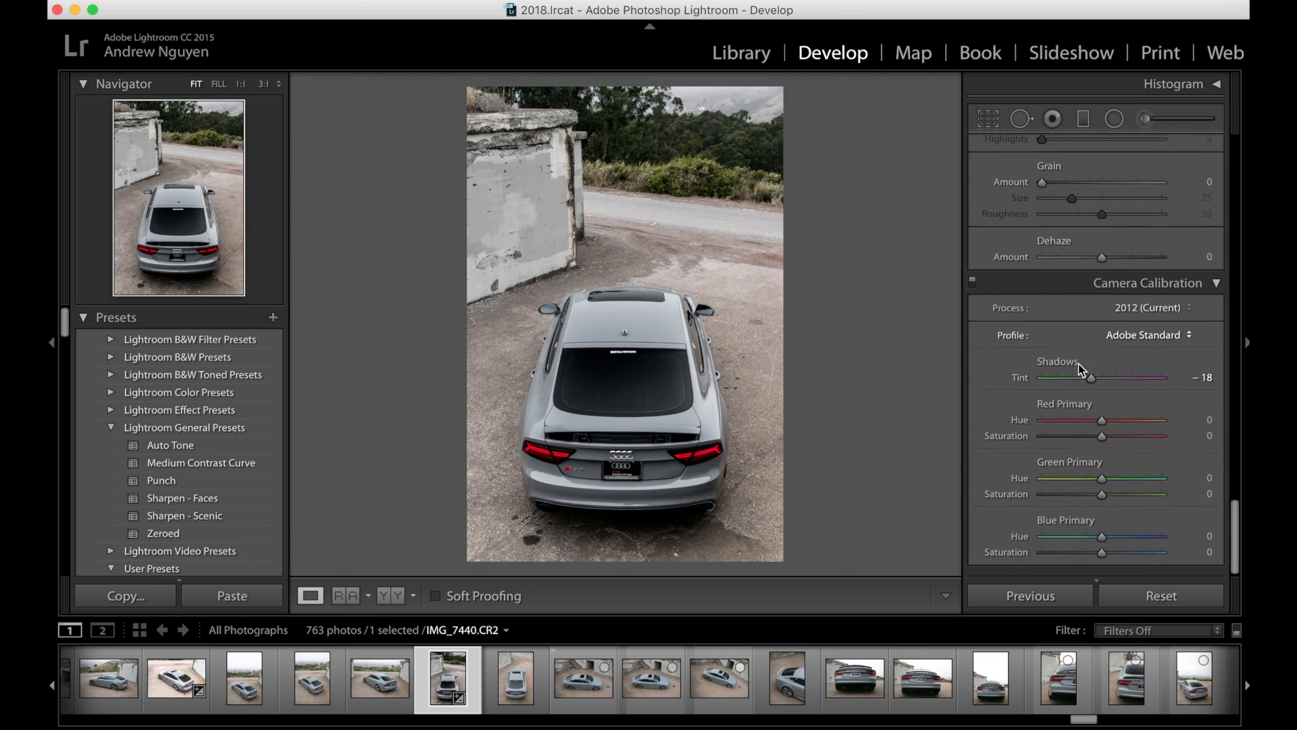
{"action": "mouse_move", "coordinate": [1102, 422]}
{"action": "left_mouse_down"}
{"action": "mouse_move", "coordinate": [1138, 423]}
{"action": "mouse_move", "coordinate": [1102, 448]}
{"action": "mouse_move", "coordinate": [1173, 449]}
{"action": "mouse_move", "coordinate": [1116, 428]}
{"action": "left_mouse_up"}
{"action": "left_click_drag", "start_coordinate": [1105, 428], "coordinate": [1096, 439]}
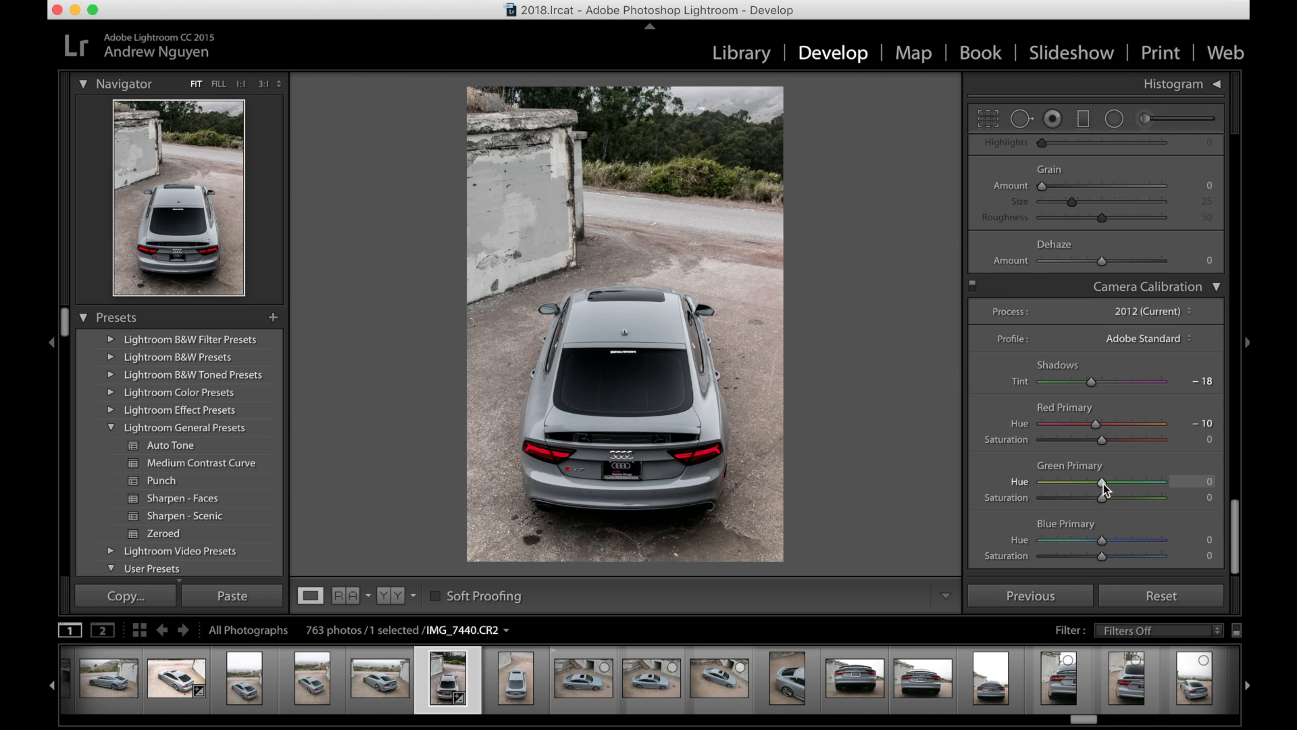
{"action": "mouse_move", "coordinate": [1103, 483]}
{"action": "left_mouse_down"}
{"action": "mouse_move", "coordinate": [1141, 487]}
{"action": "mouse_move", "coordinate": [1073, 491]}
{"action": "mouse_move", "coordinate": [1147, 489]}
{"action": "mouse_move", "coordinate": [1115, 490]}
{"action": "left_mouse_up"}
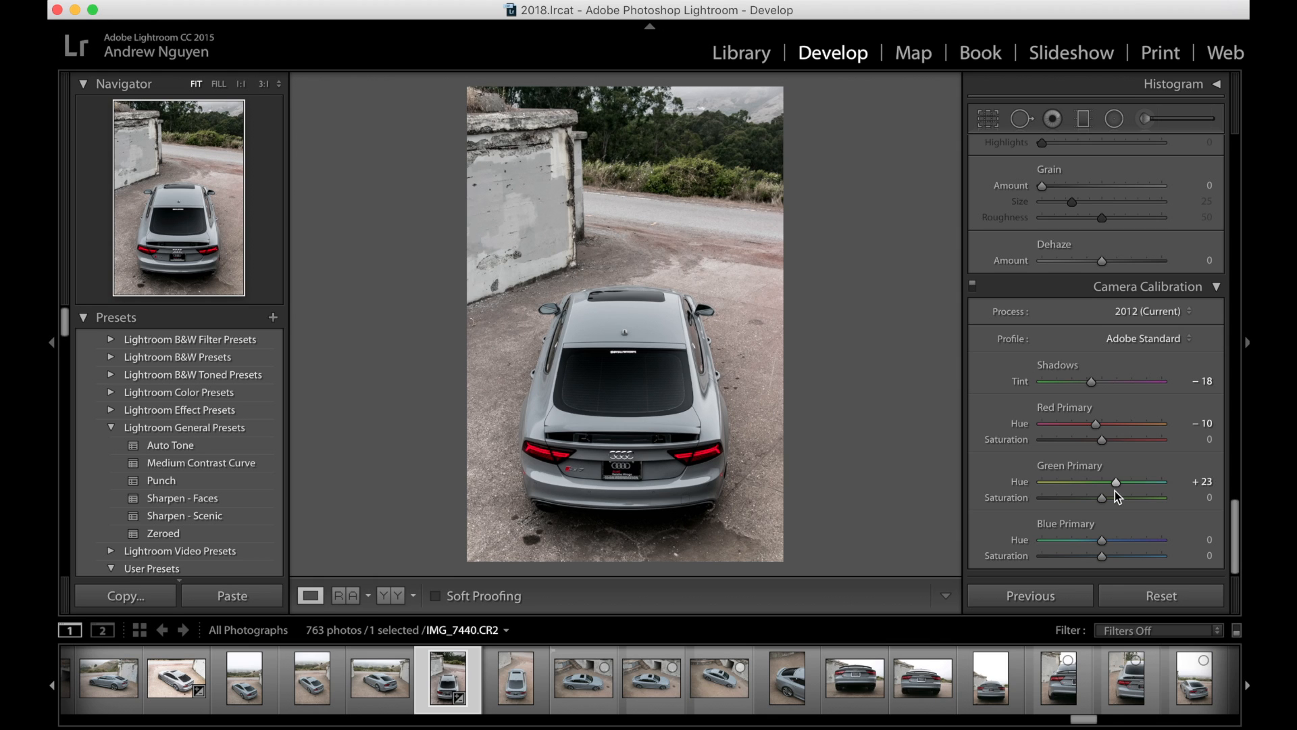
Shape the RGB point curve into a faded S: raise the black point, anchor the shadows at about 25% input, and lift the highlights
{"action": "scroll", "coordinate": [991, 232], "scroll_direction": "up", "scroll_amount": 15}
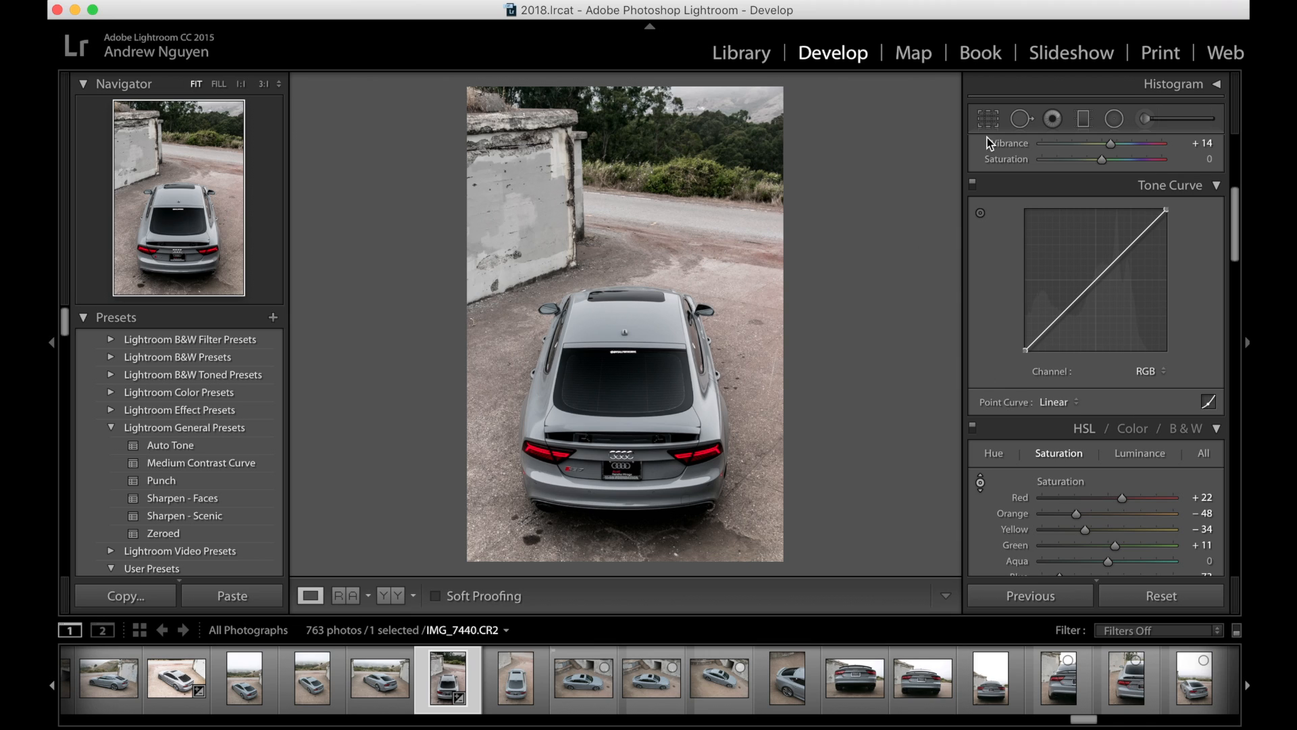
{"action": "left_click", "coordinate": [1025, 351]}
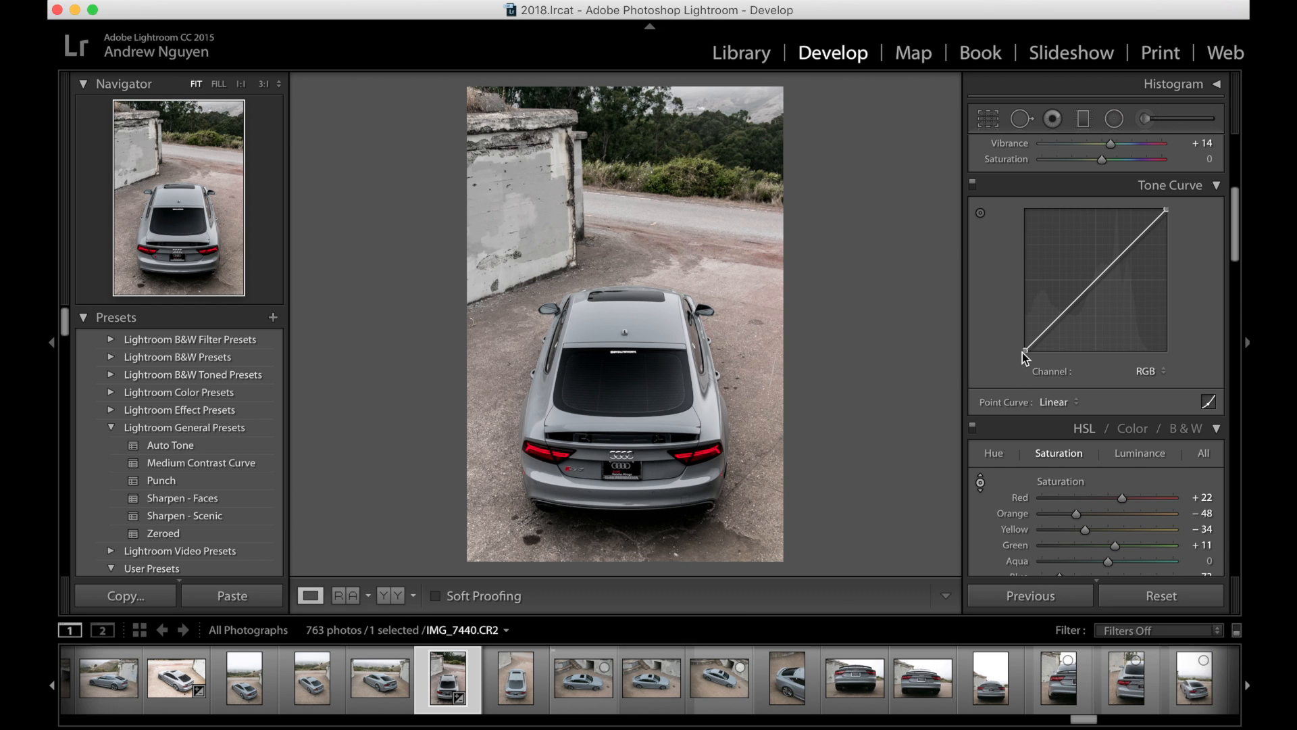
{"action": "left_click_drag", "start_coordinate": [1025, 349], "coordinate": [1060, 317]}
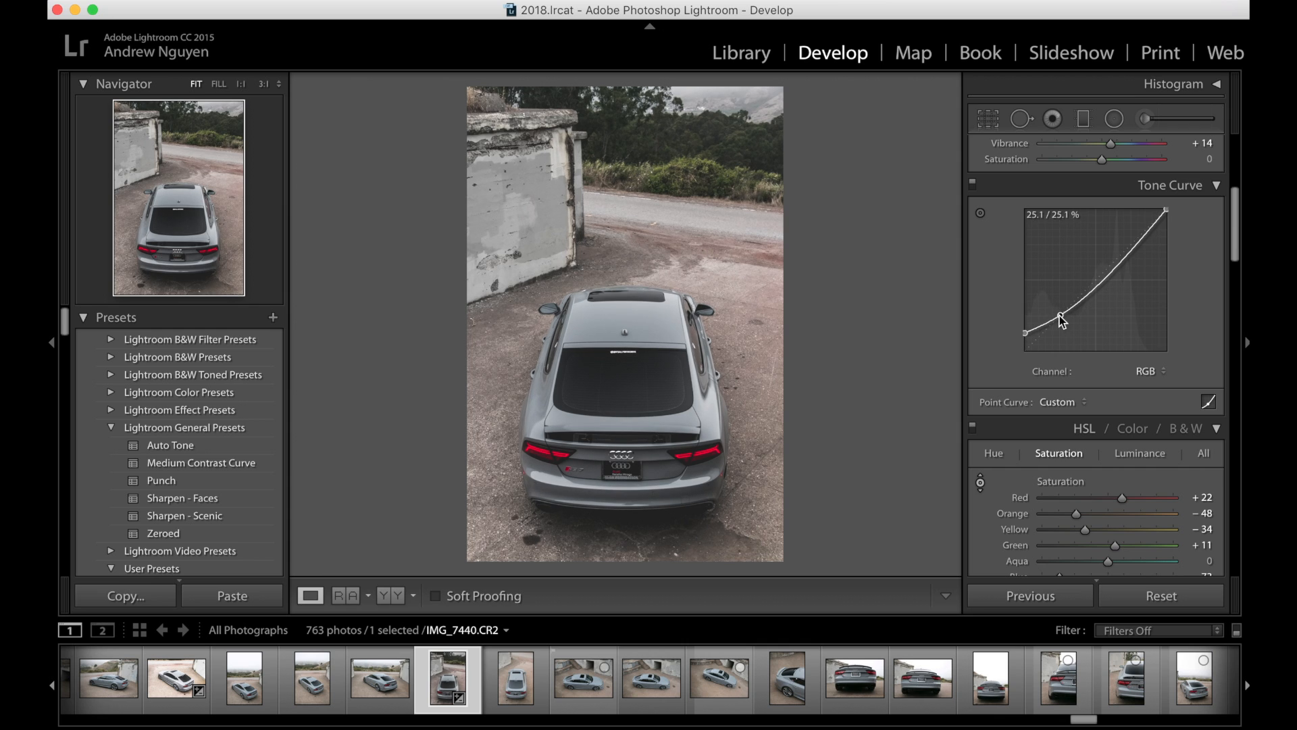
{"action": "left_click_drag", "start_coordinate": [1063, 312], "coordinate": [1060, 319]}
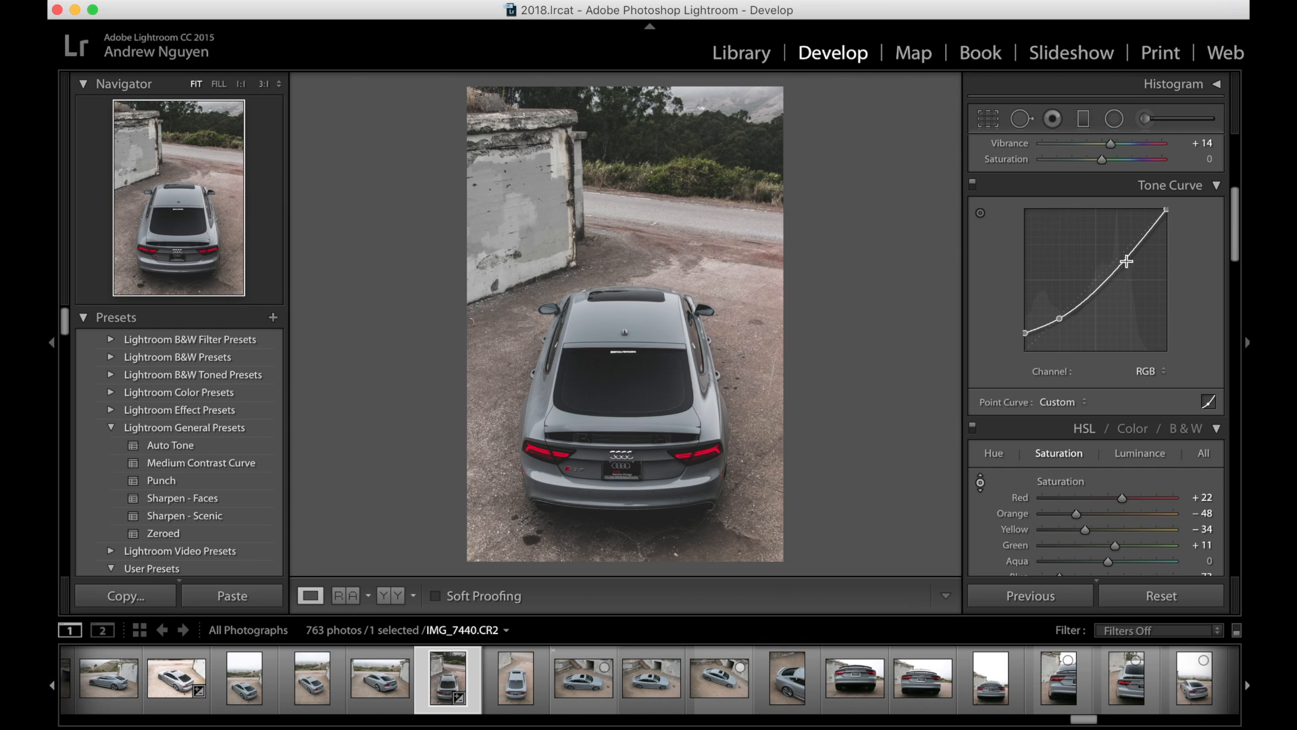
{"action": "left_click_drag", "start_coordinate": [1115, 277], "coordinate": [1123, 248]}
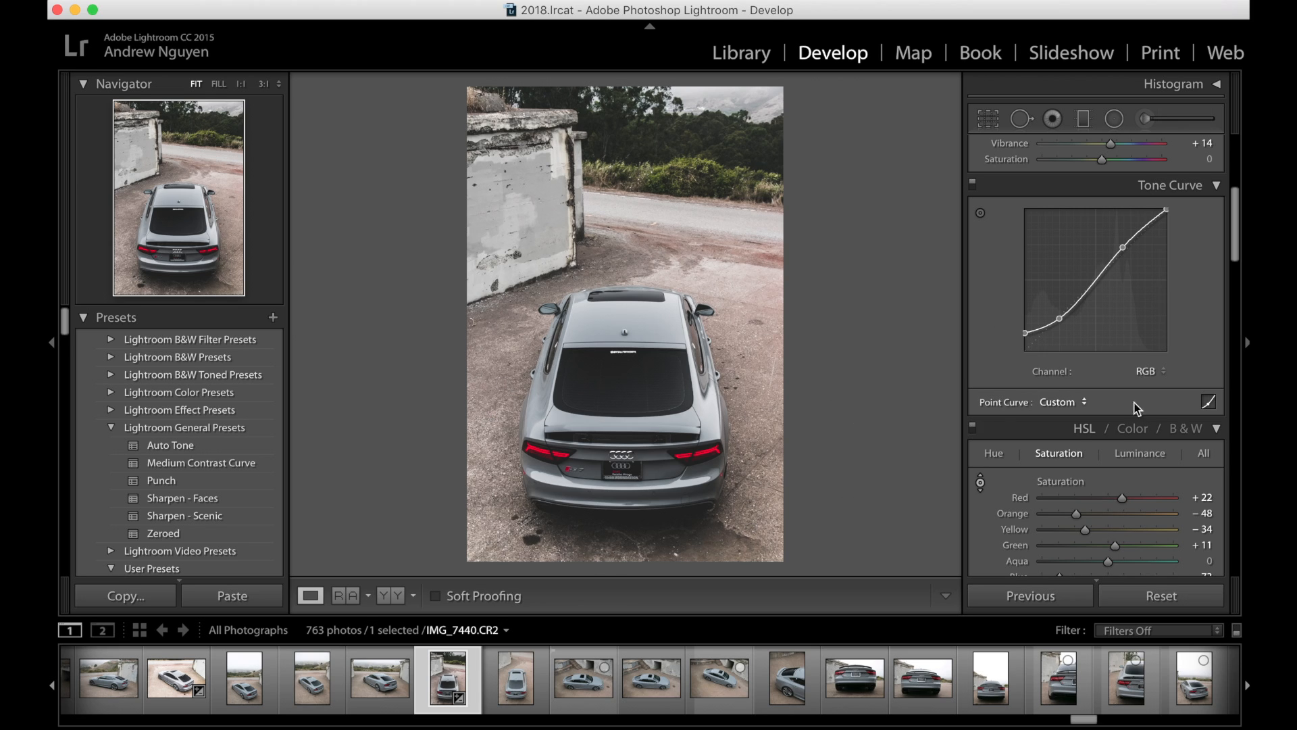
Compare the photo with and without the point curve by flattening the curve and undoing that, twice
{"action": "right_click", "coordinate": [1069, 318]}
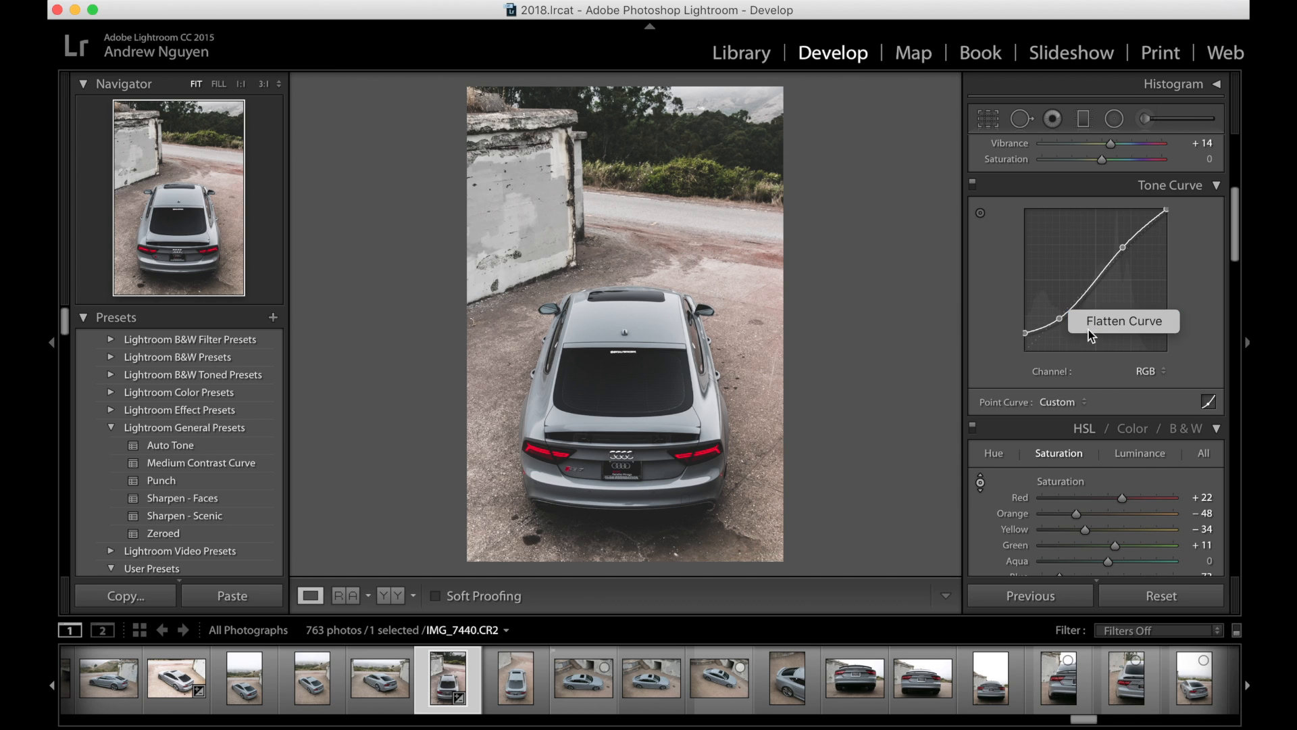
{"action": "left_click", "coordinate": [1089, 325]}
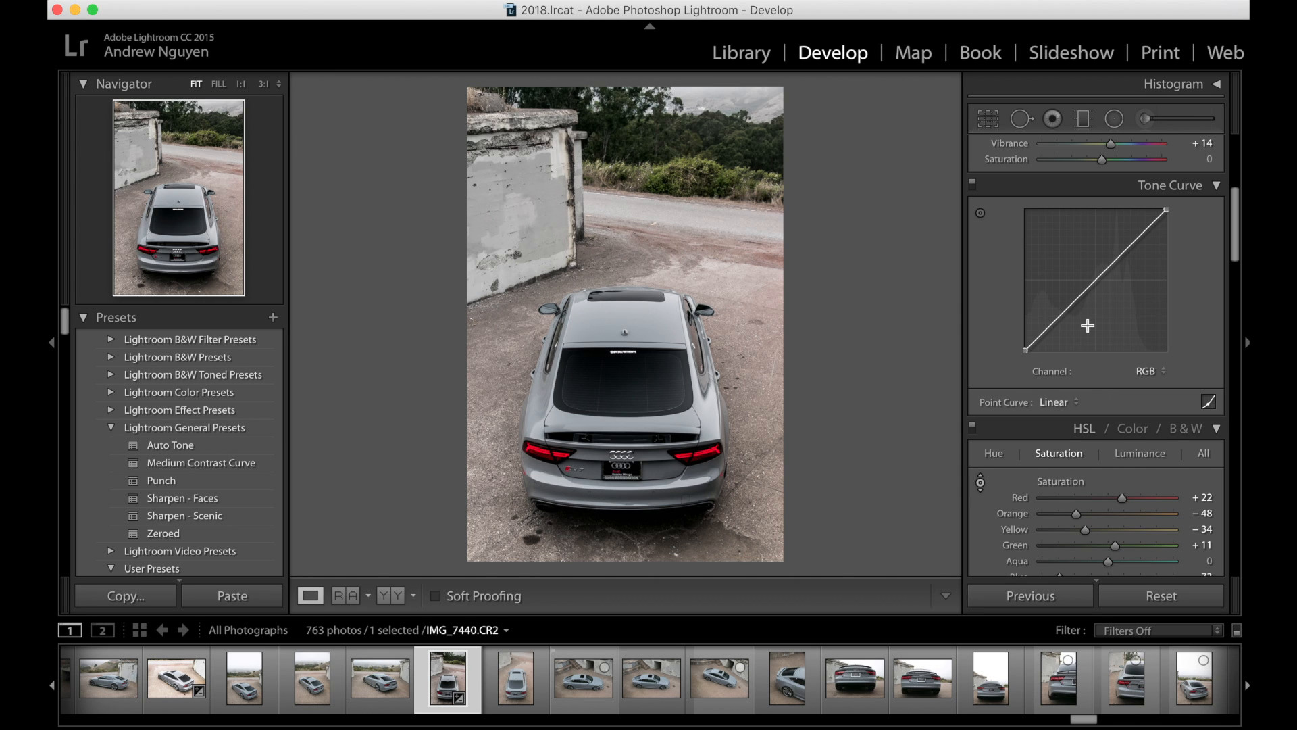
{"action": "key", "text": "super+z"}
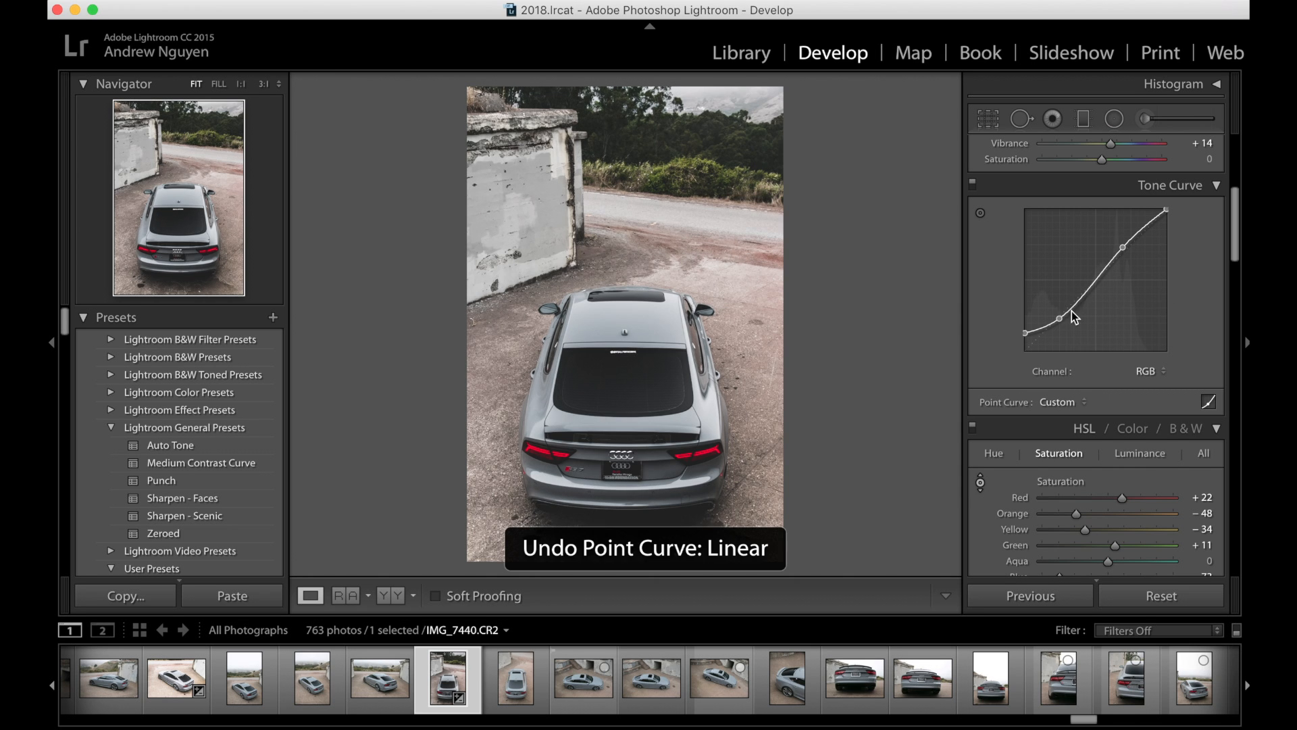
{"action": "right_click", "coordinate": [1075, 317]}
{"action": "left_click", "coordinate": [1086, 319]}
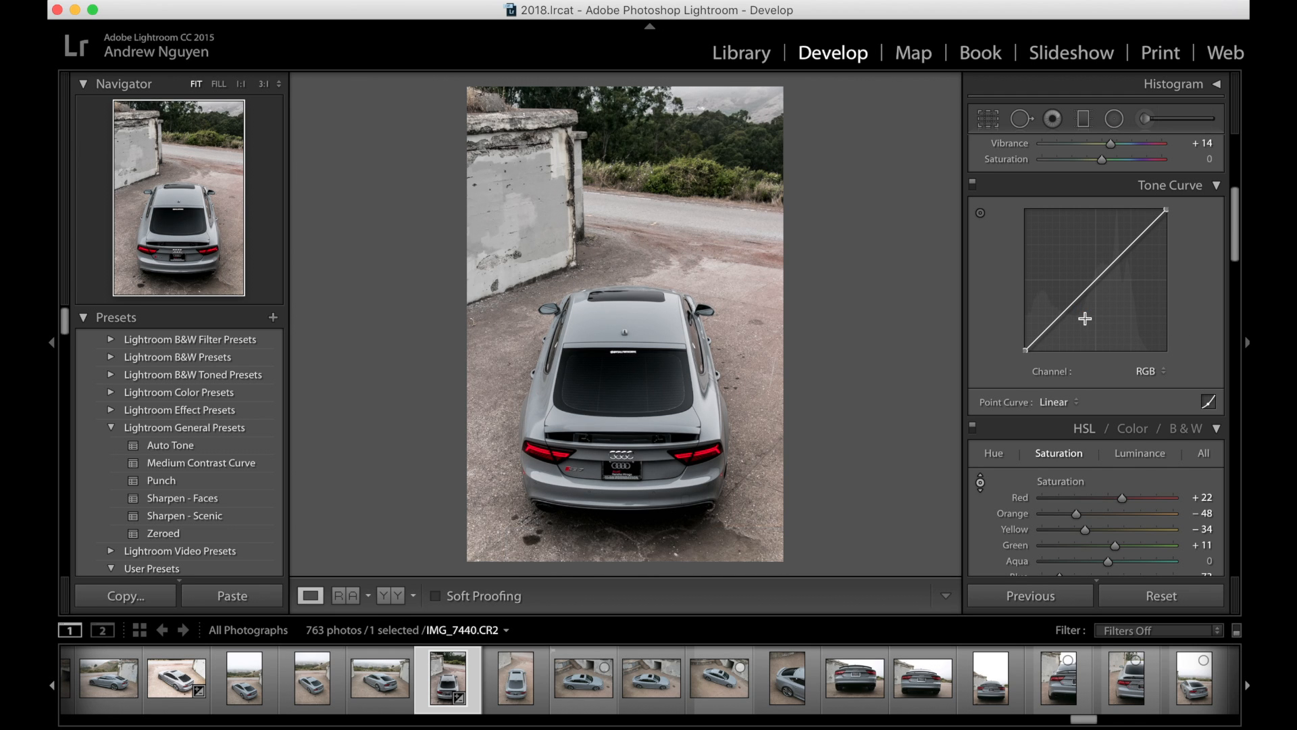
{"action": "key", "text": "super+z"}
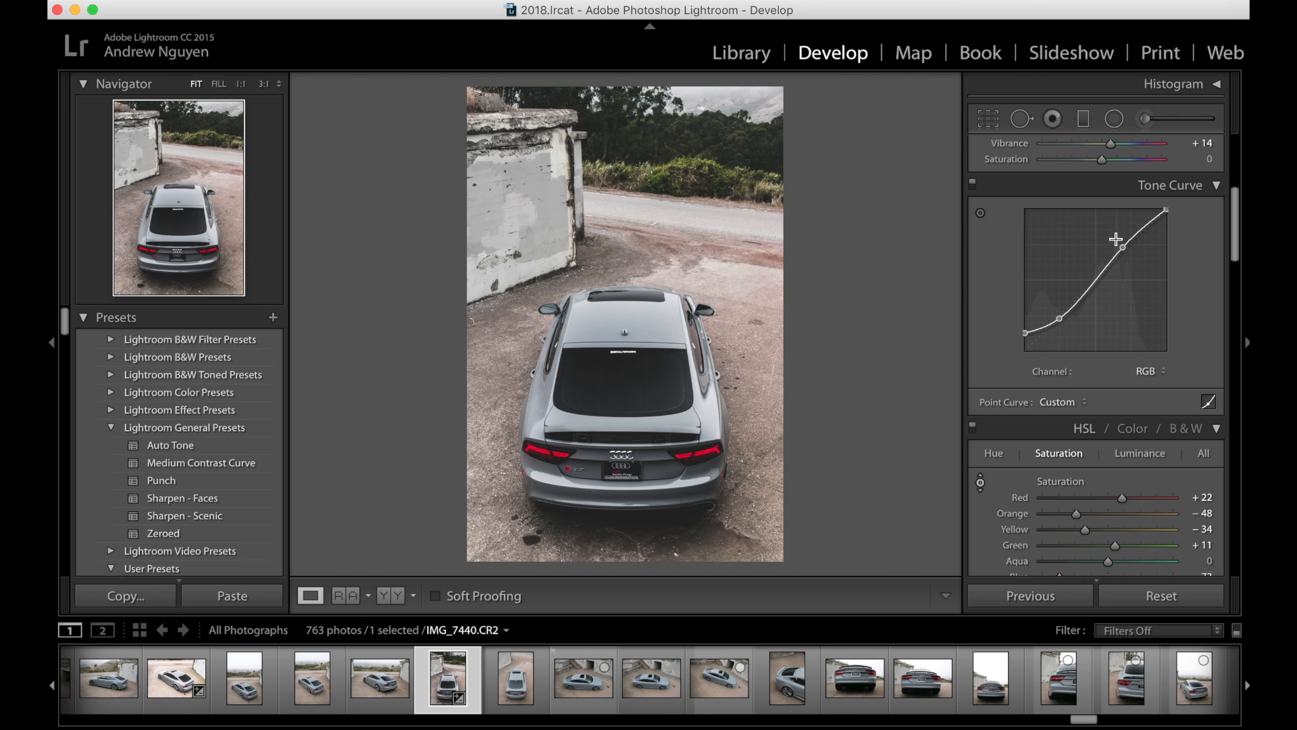
Centre the existing graduated filter's pin on the rear window and set its Exposure to 0.35 and Shadows to 32
{"action": "left_click", "coordinate": [1083, 118]}
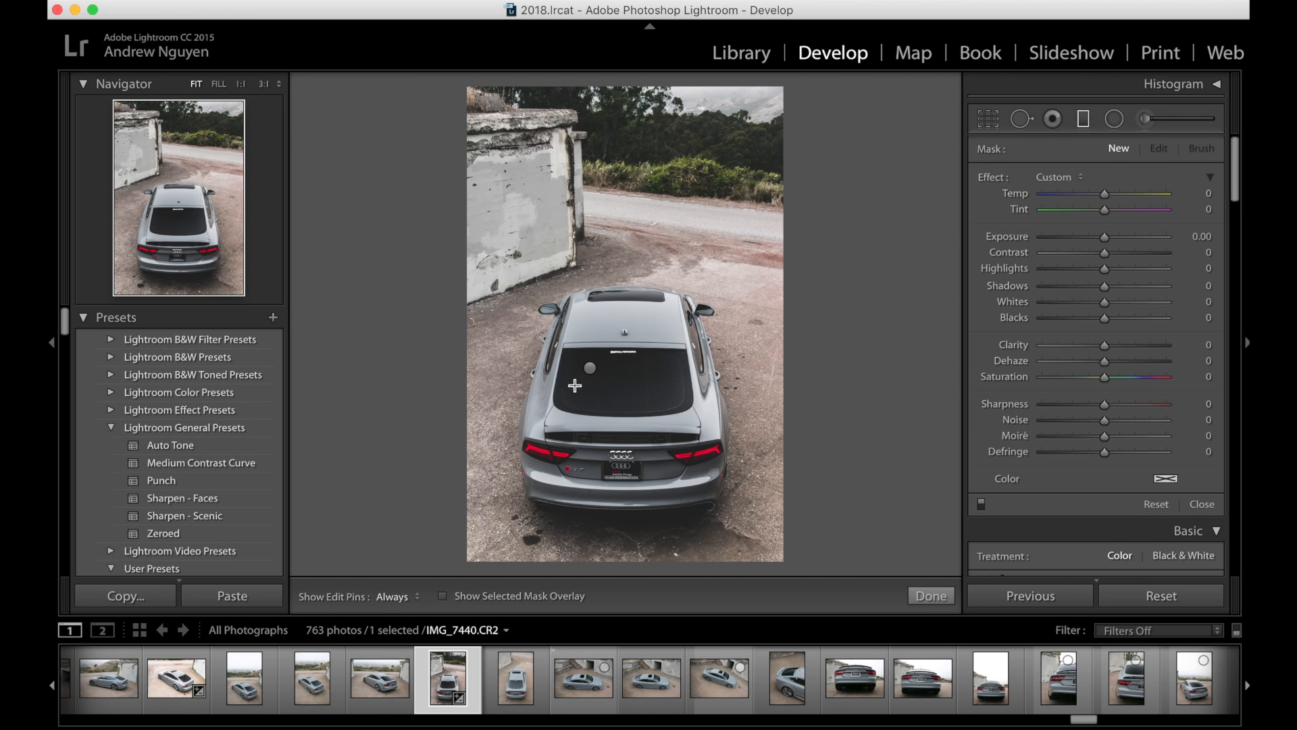
{"action": "left_click", "coordinate": [589, 370]}
{"action": "left_click_drag", "start_coordinate": [588, 371], "coordinate": [630, 371]}
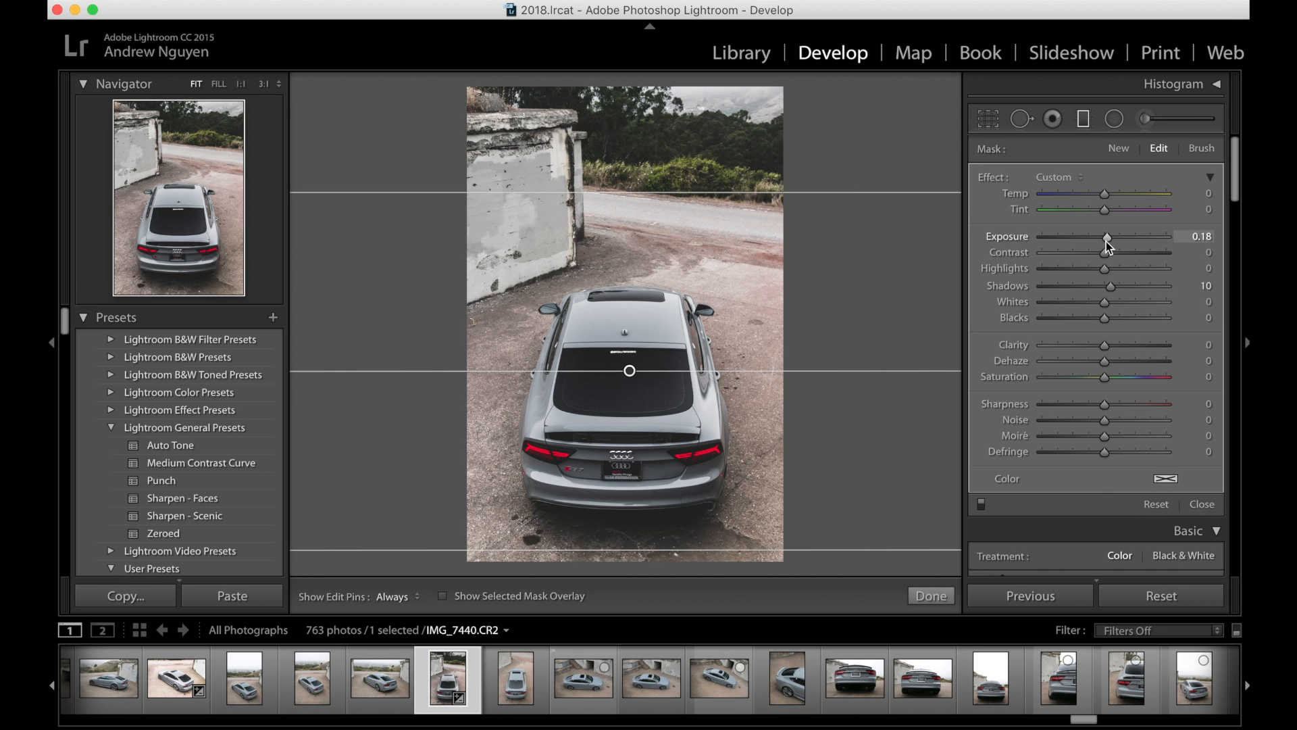
{"action": "left_click_drag", "start_coordinate": [1106, 241], "coordinate": [1108, 241]}
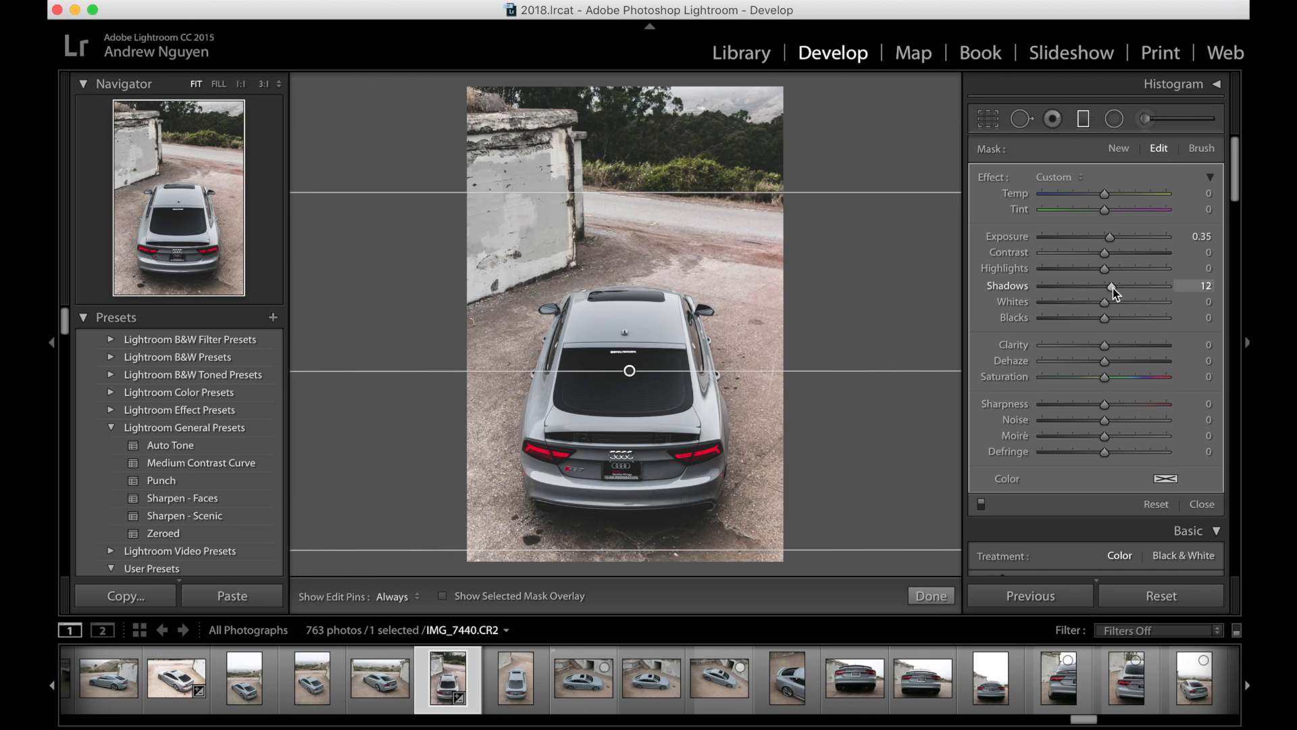
{"action": "left_click_drag", "start_coordinate": [1113, 288], "coordinate": [1127, 294]}
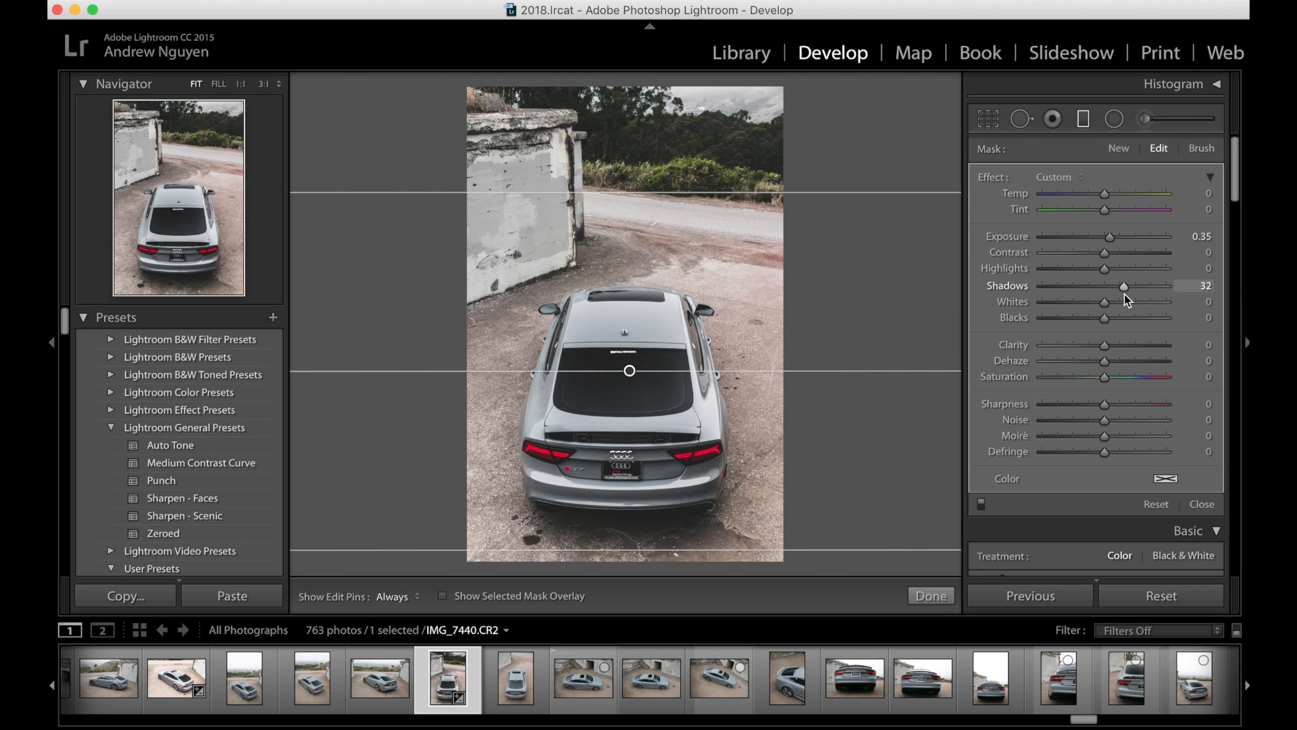
{"action": "left_click", "coordinate": [931, 596]}
Examine the car's tail lights, rear bodywork and surrounding ground at 1:1, and return to the full view
{"action": "left_click", "coordinate": [554, 452]}
{"action": "left_click_drag", "start_coordinate": [515, 411], "coordinate": [495, 313]}
{"action": "left_click_drag", "start_coordinate": [793, 236], "coordinate": [658, 277]}
{"action": "left_click_drag", "start_coordinate": [665, 200], "coordinate": [646, 264]}
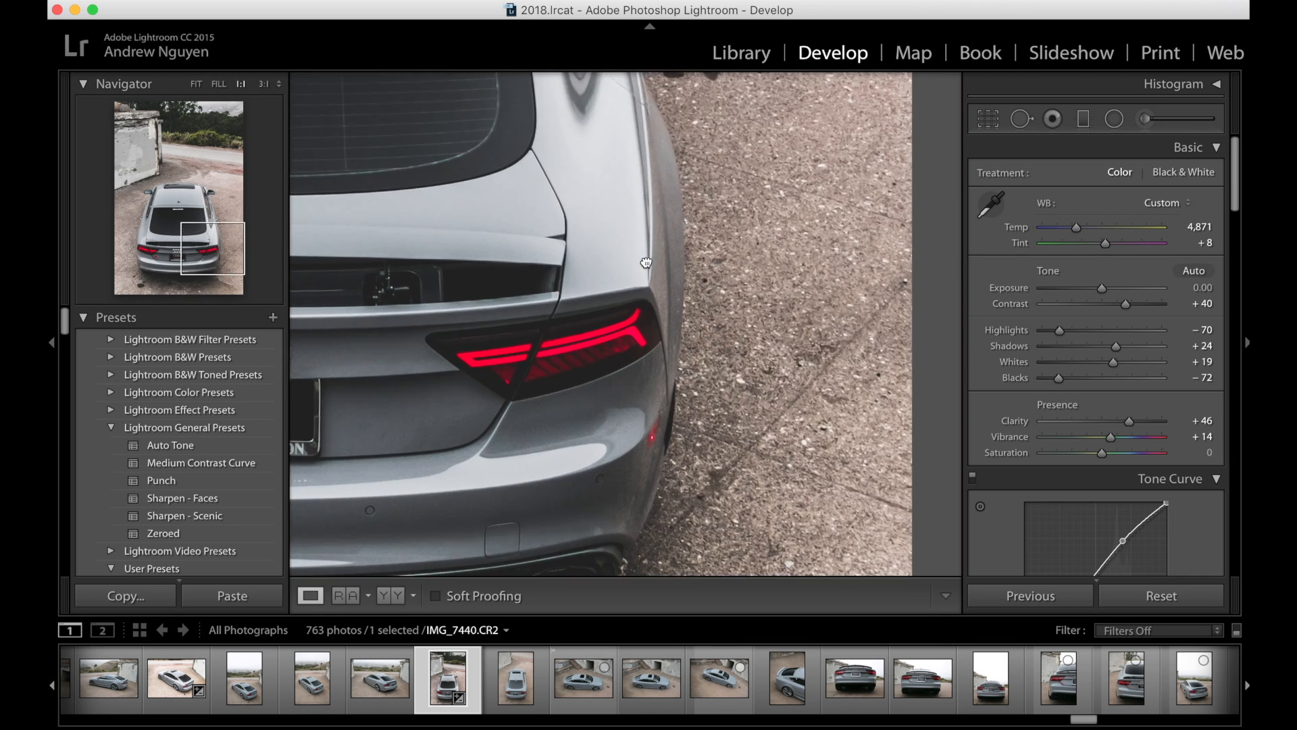
{"action": "left_click_drag", "start_coordinate": [678, 313], "coordinate": [831, 560]}
{"action": "left_click", "coordinate": [829, 439]}
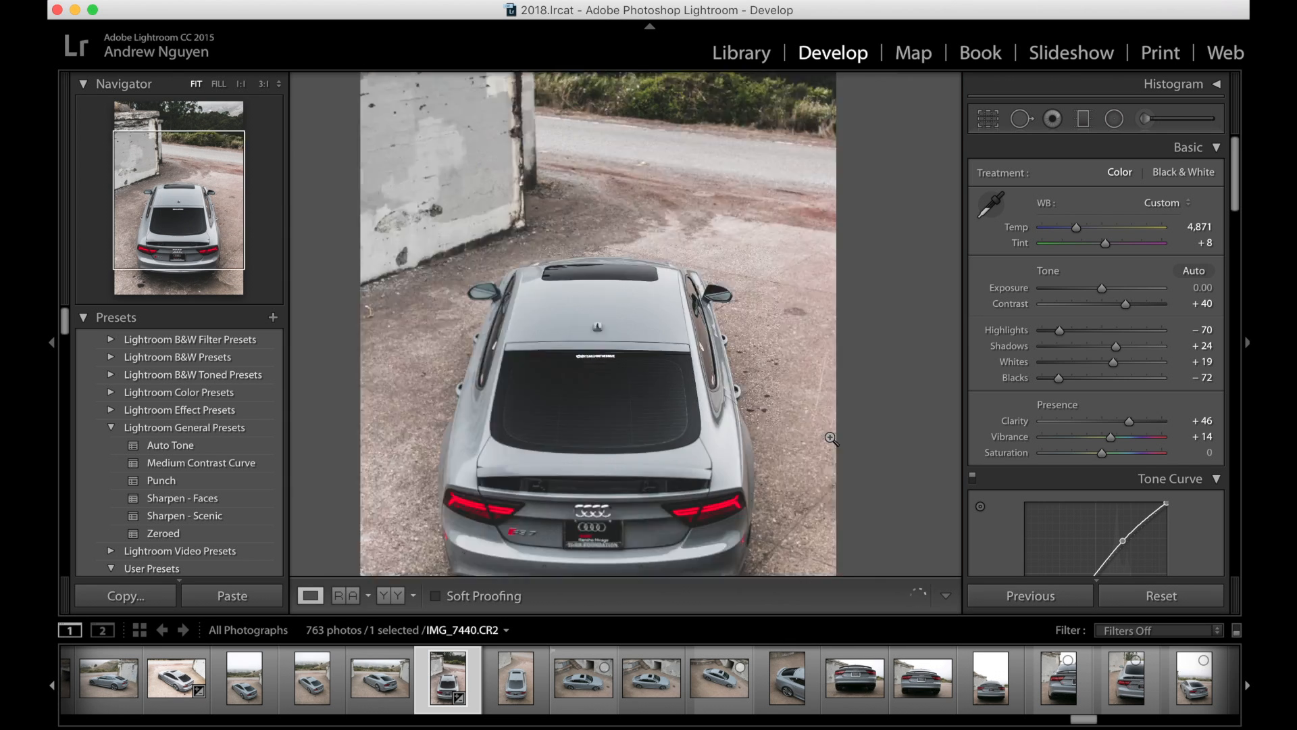
Add a second graduated filter running downward from the trees, centre it on the car's roof, and set its Exposure to 0.13
{"action": "left_click", "coordinate": [1083, 119]}
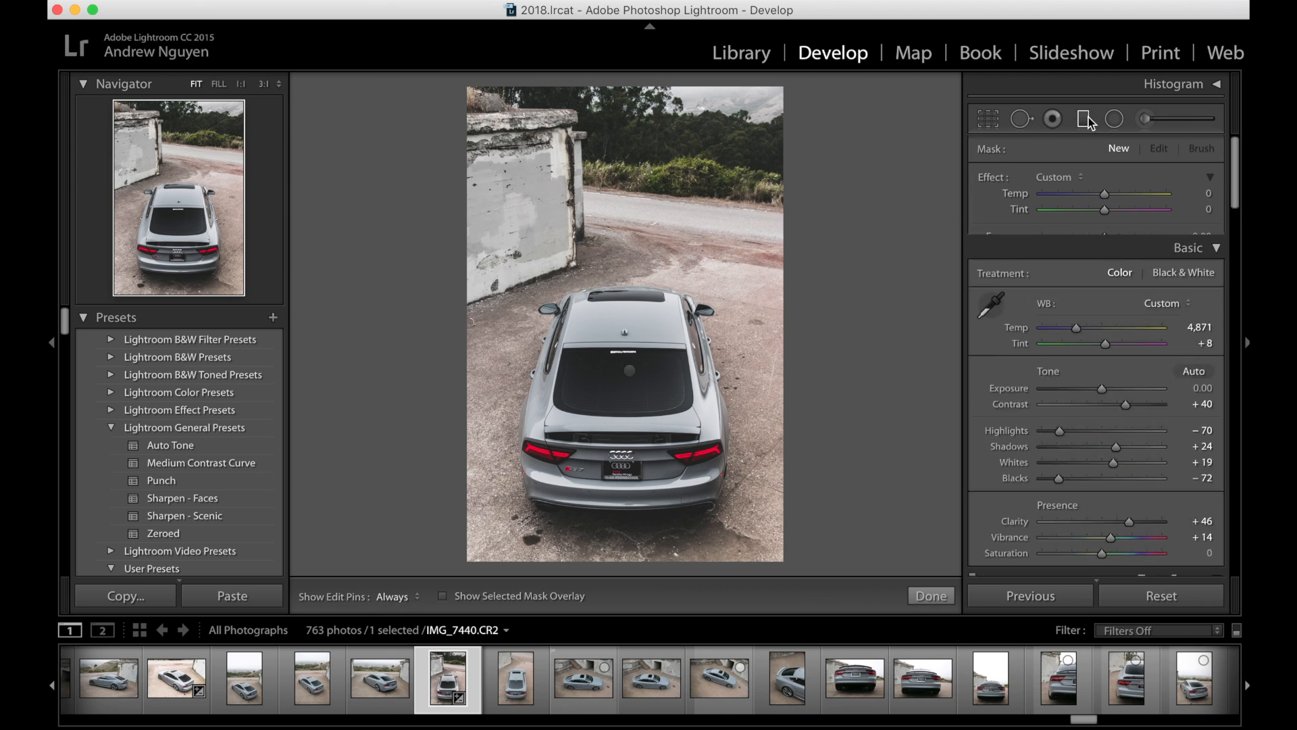
{"action": "left_click_drag", "start_coordinate": [628, 109], "coordinate": [629, 362]}
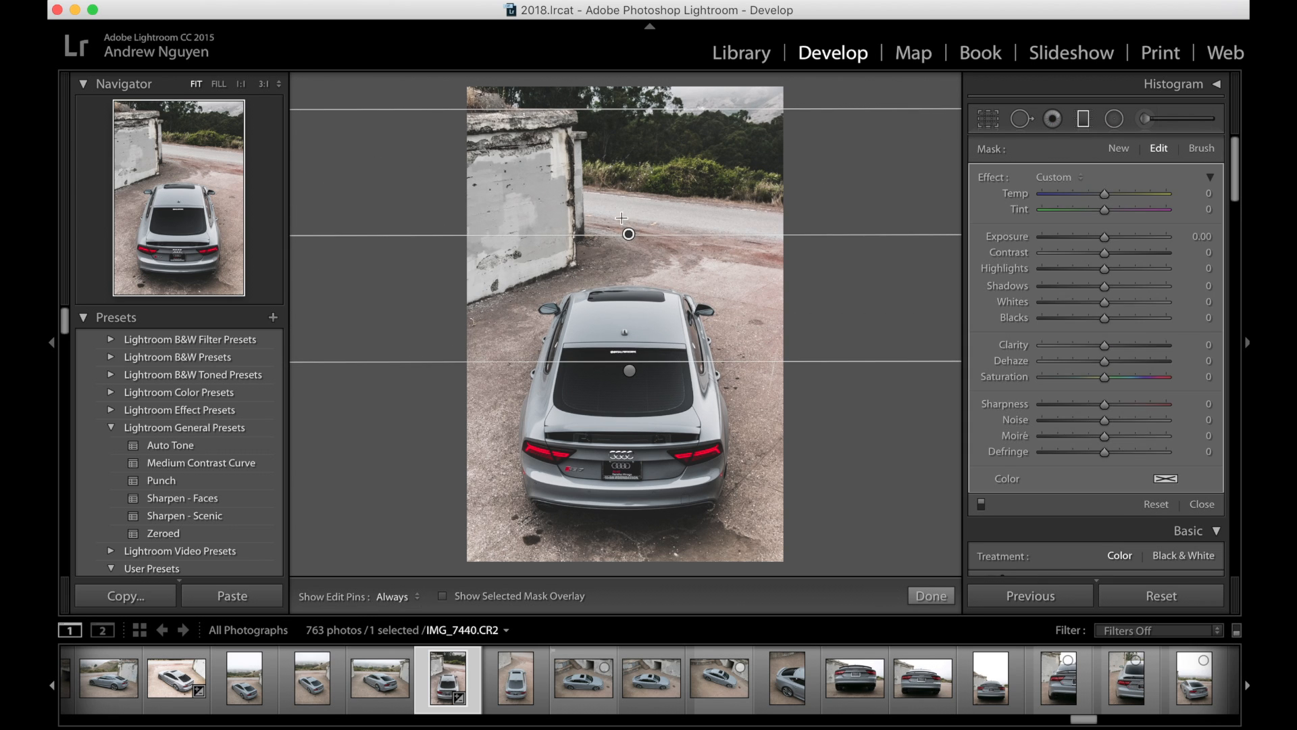
{"action": "left_click_drag", "start_coordinate": [628, 231], "coordinate": [631, 291]}
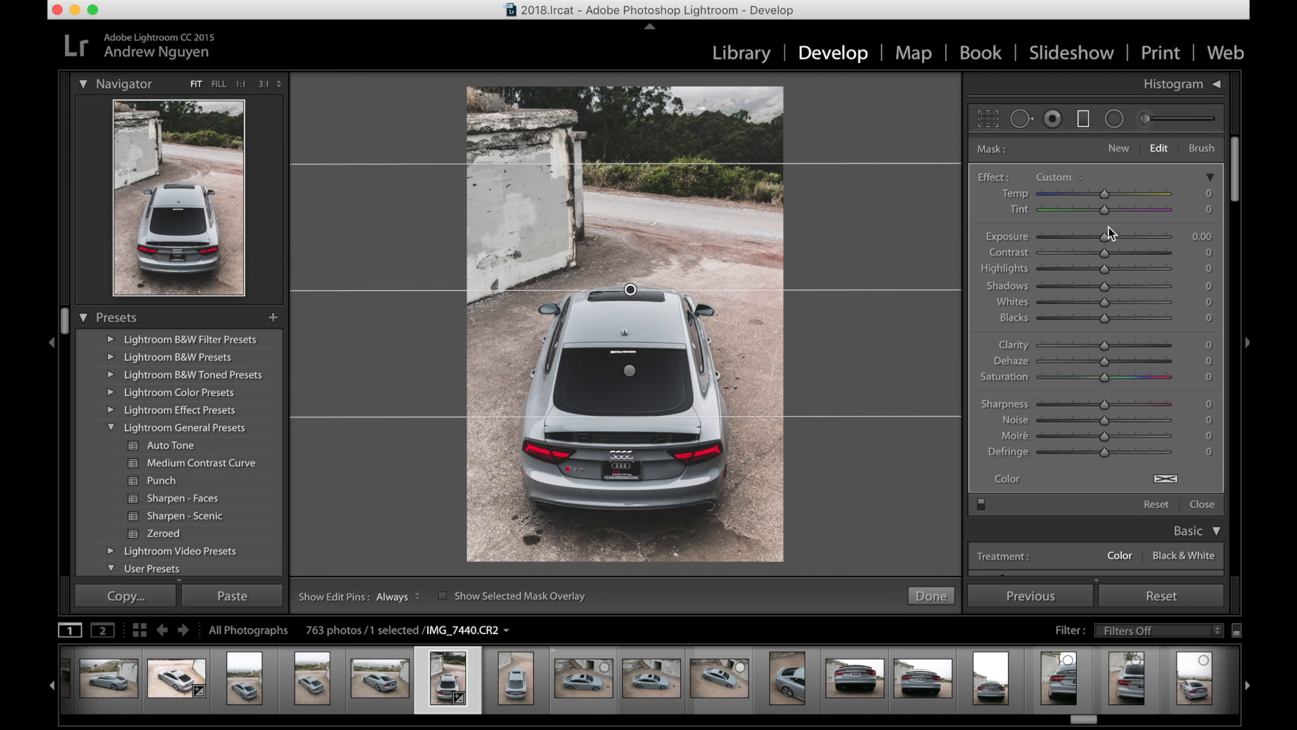
{"action": "left_click_drag", "start_coordinate": [1105, 236], "coordinate": [1106, 238]}
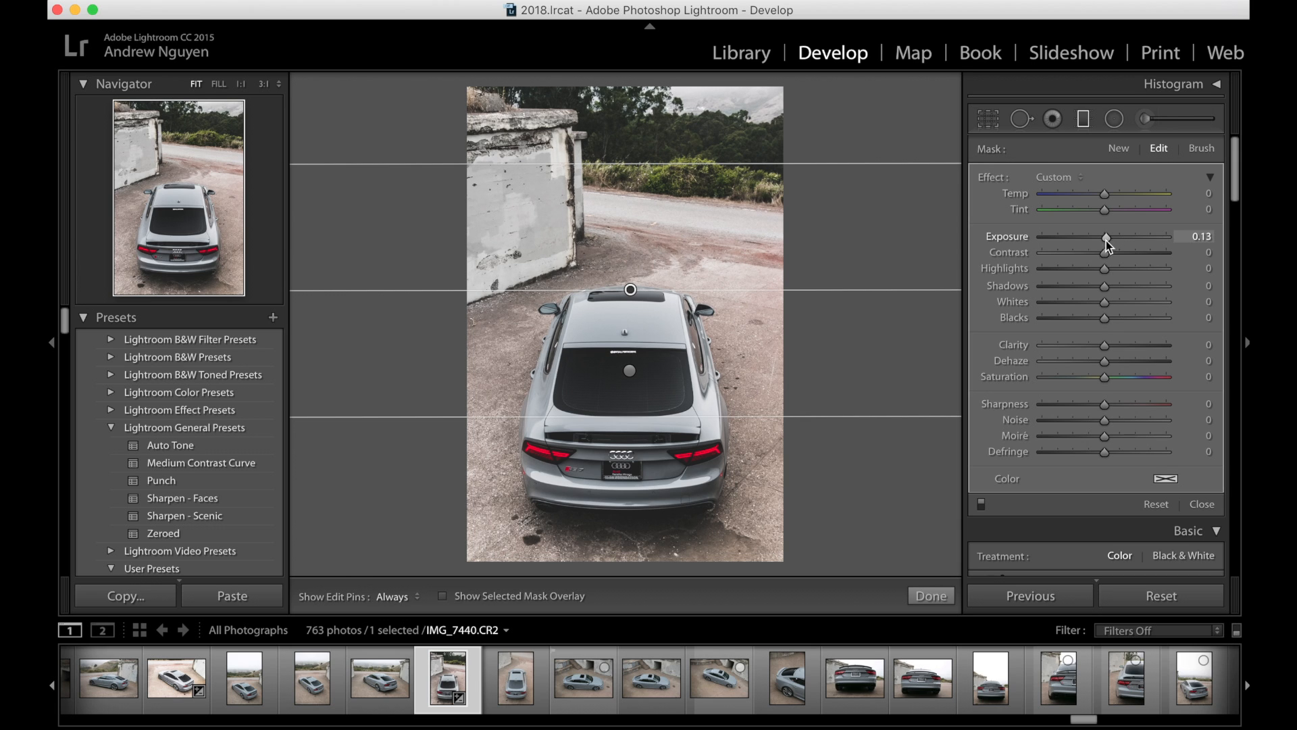
{"action": "left_click", "coordinate": [931, 595]}
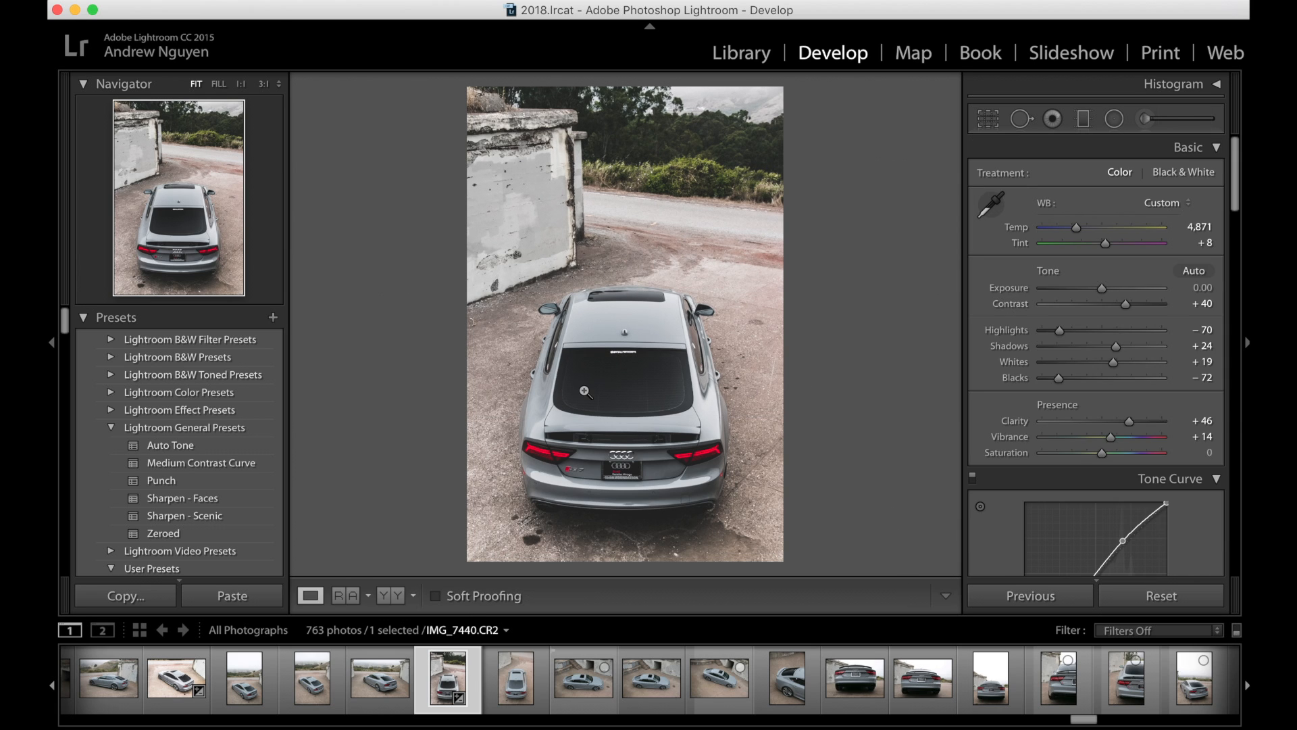
Try a lower Vignetting amount in the lens profile correction and reset it to 100
{"action": "scroll", "coordinate": [1014, 249], "scroll_direction": "down", "scroll_amount": 15}
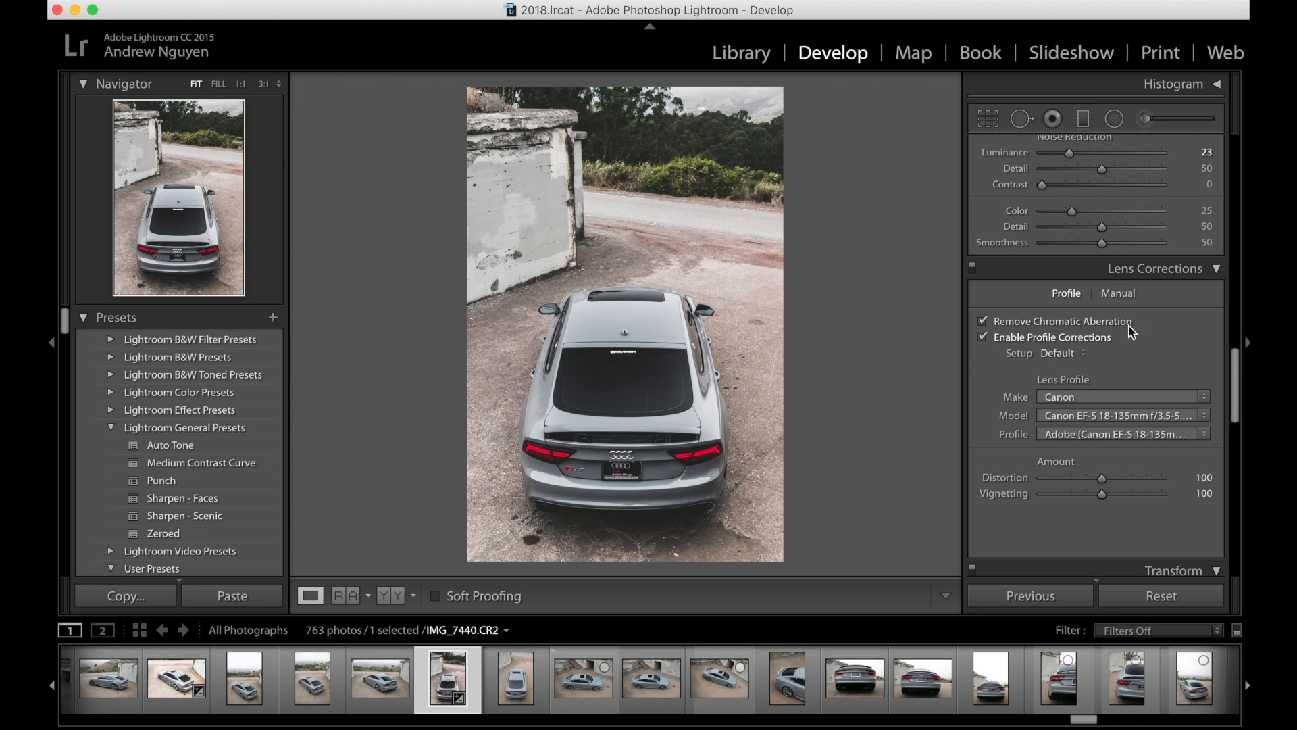
{"action": "left_click", "coordinate": [1119, 295]}
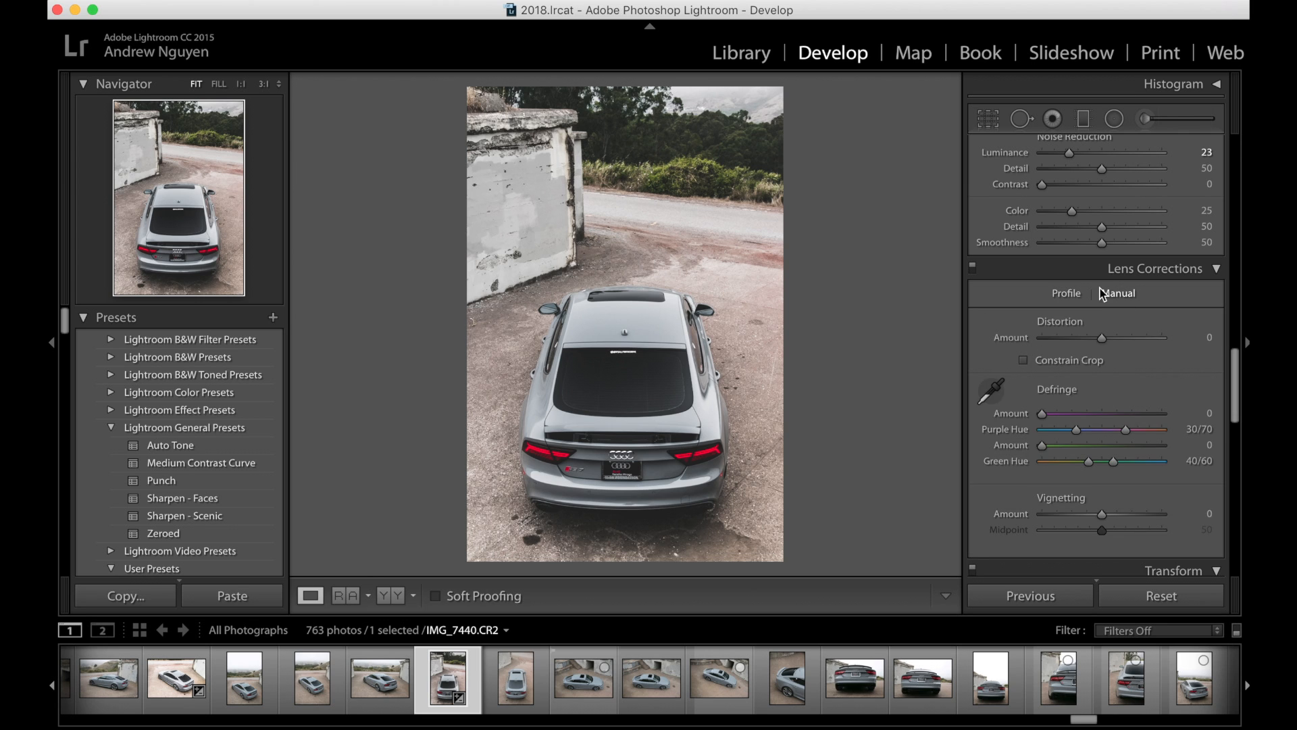
{"action": "left_click", "coordinate": [1066, 294]}
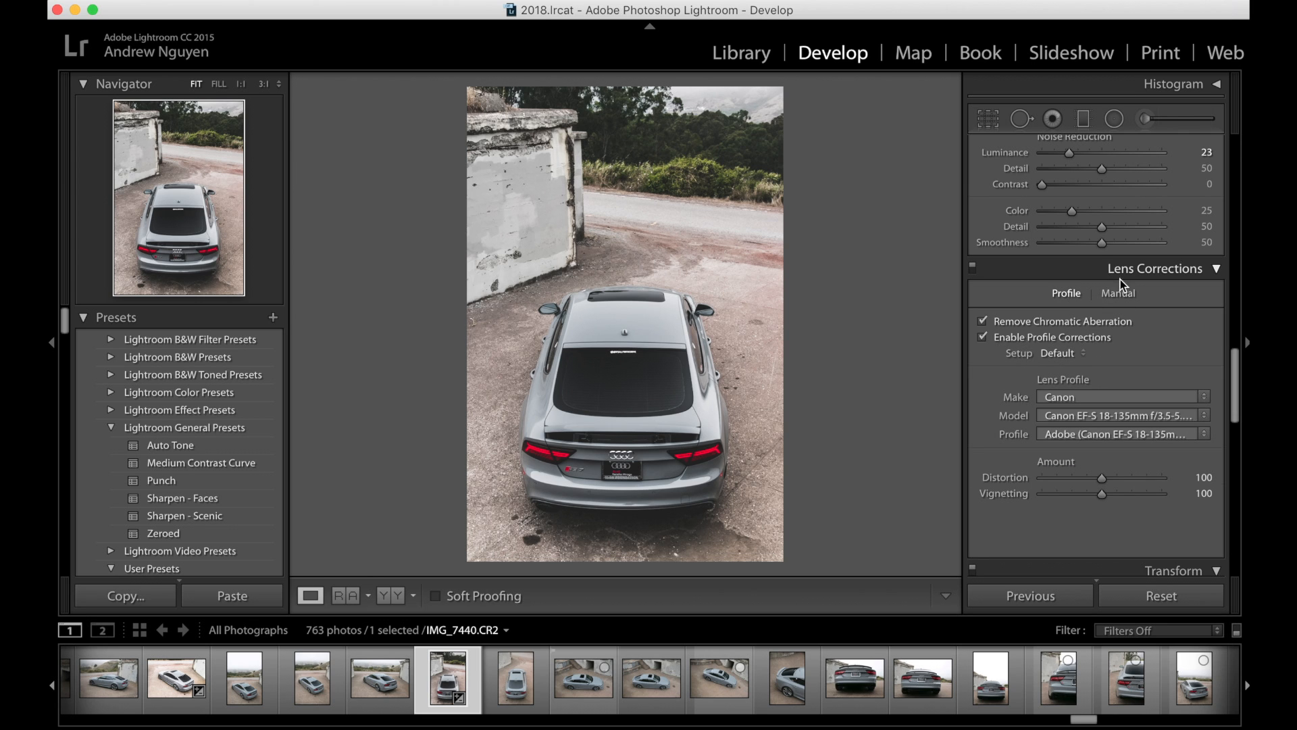
{"action": "left_click_drag", "start_coordinate": [1103, 478], "coordinate": [1088, 500]}
{"action": "double_click", "coordinate": [1088, 496]}
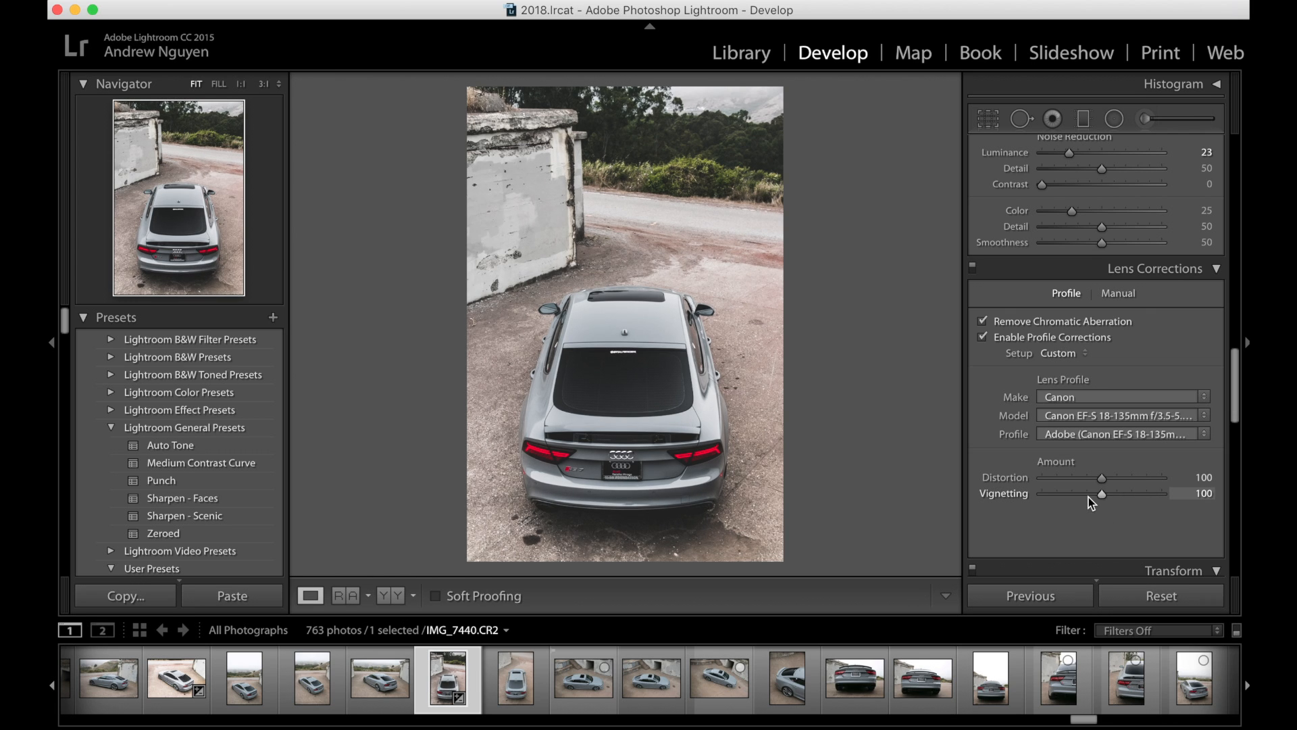
Raise the photo's overall Exposure very slightly
{"action": "scroll", "coordinate": [1096, 338], "scroll_direction": "up", "scroll_amount": 15}
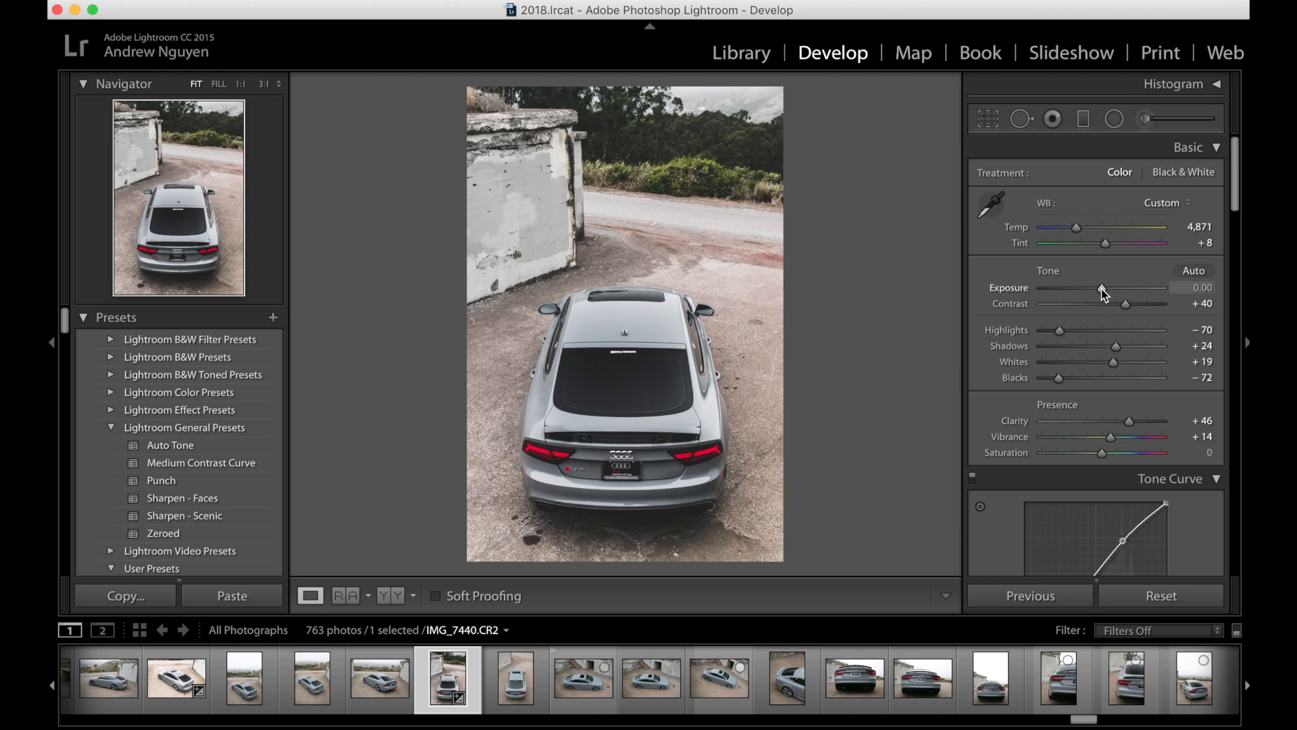
{"action": "left_click_drag", "start_coordinate": [1101, 290], "coordinate": [1103, 290]}
Paint an adjustment brush mask over the car's body and windows, using brush Size 12 towards the sides and checking coverage with the mask overlay
{"action": "key", "text": "k"}
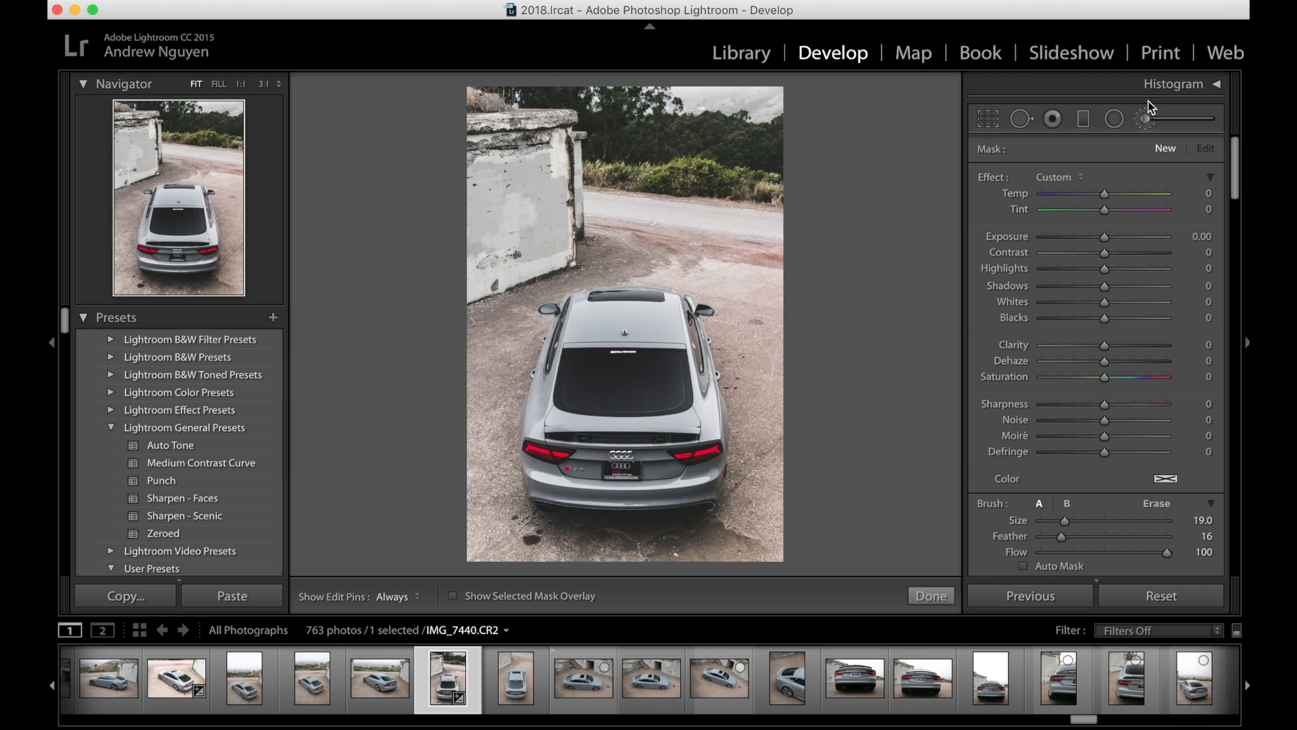
{"action": "key", "text": "h"}
{"action": "left_click_drag", "start_coordinate": [564, 461], "coordinate": [565, 465]}
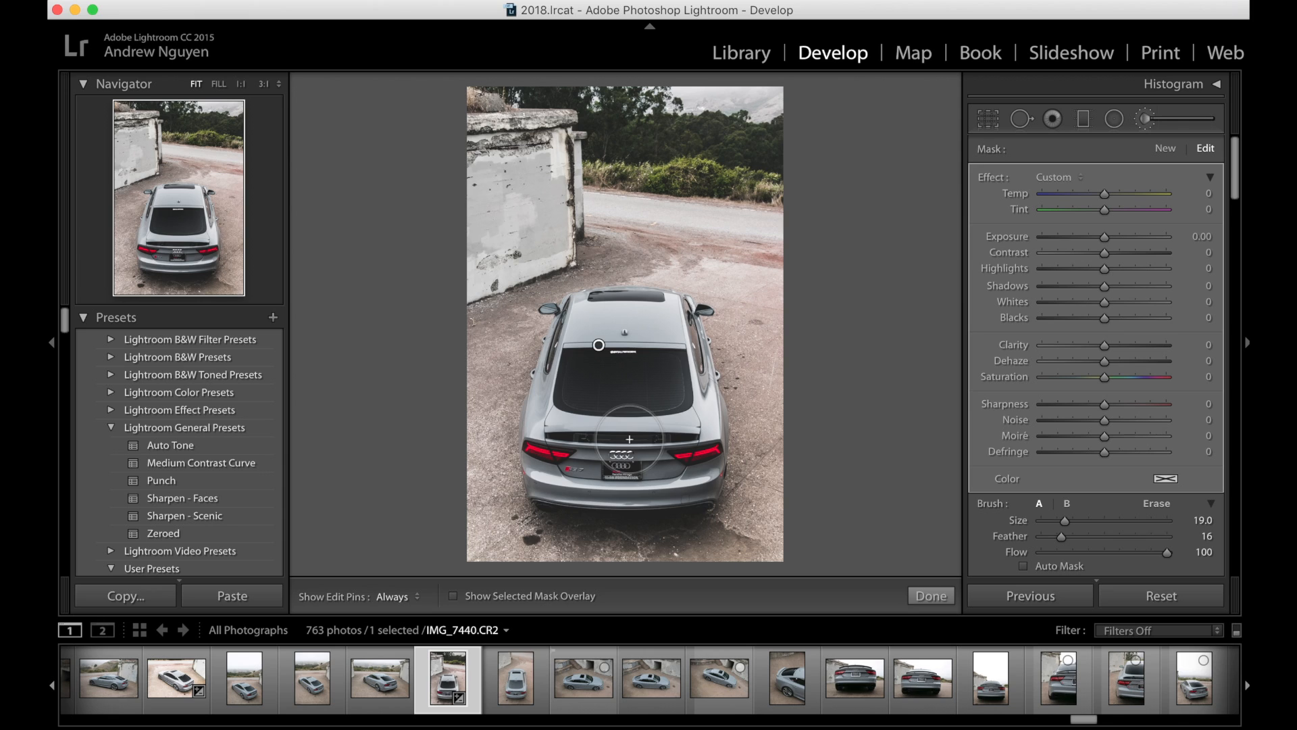
{"action": "key", "text": "o"}
{"action": "mouse_move", "coordinate": [615, 389]}
{"action": "left_mouse_down"}
{"action": "mouse_move", "coordinate": [647, 342]}
{"action": "mouse_move", "coordinate": [658, 373]}
{"action": "mouse_move", "coordinate": [627, 327]}
{"action": "left_mouse_up"}
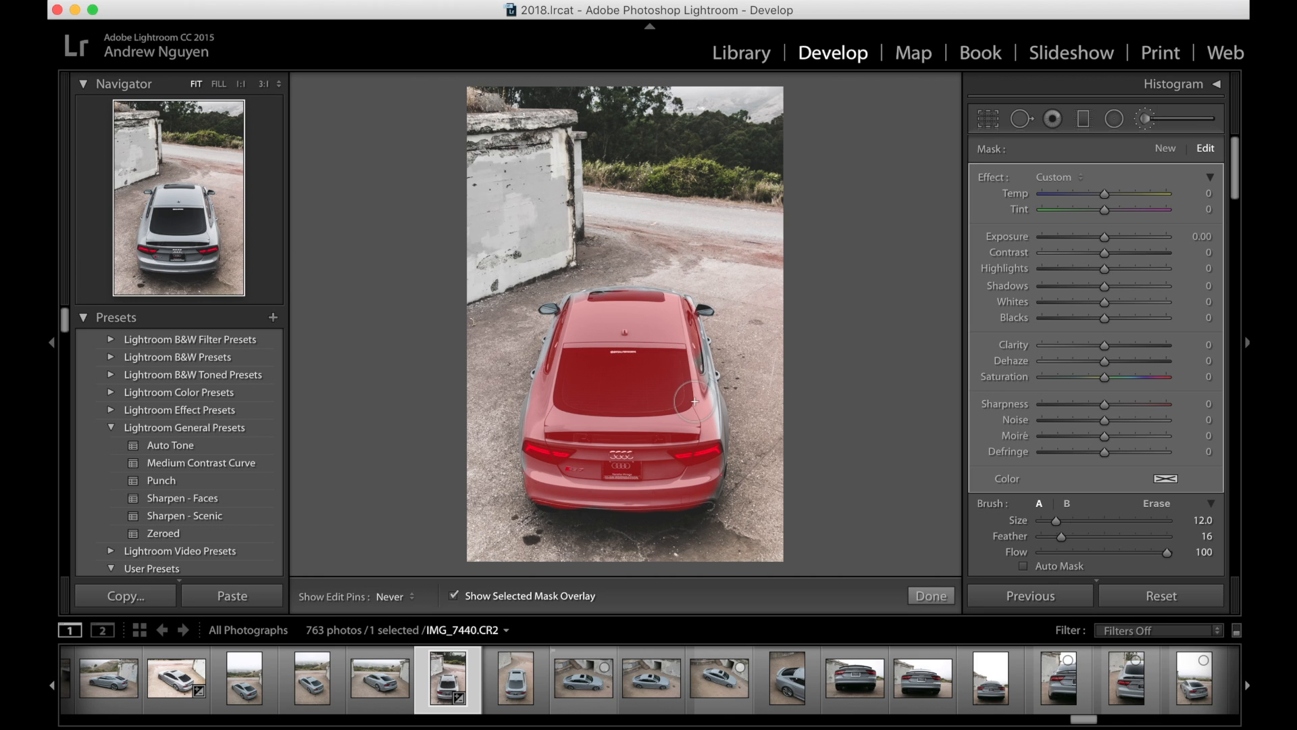
{"action": "mouse_move", "coordinate": [687, 358]}
{"action": "left_mouse_down"}
{"action": "mouse_move", "coordinate": [703, 431]}
{"action": "mouse_move", "coordinate": [713, 422]}
{"action": "mouse_move", "coordinate": [700, 481]}
{"action": "left_mouse_up"}
{"action": "key", "text": "h"}
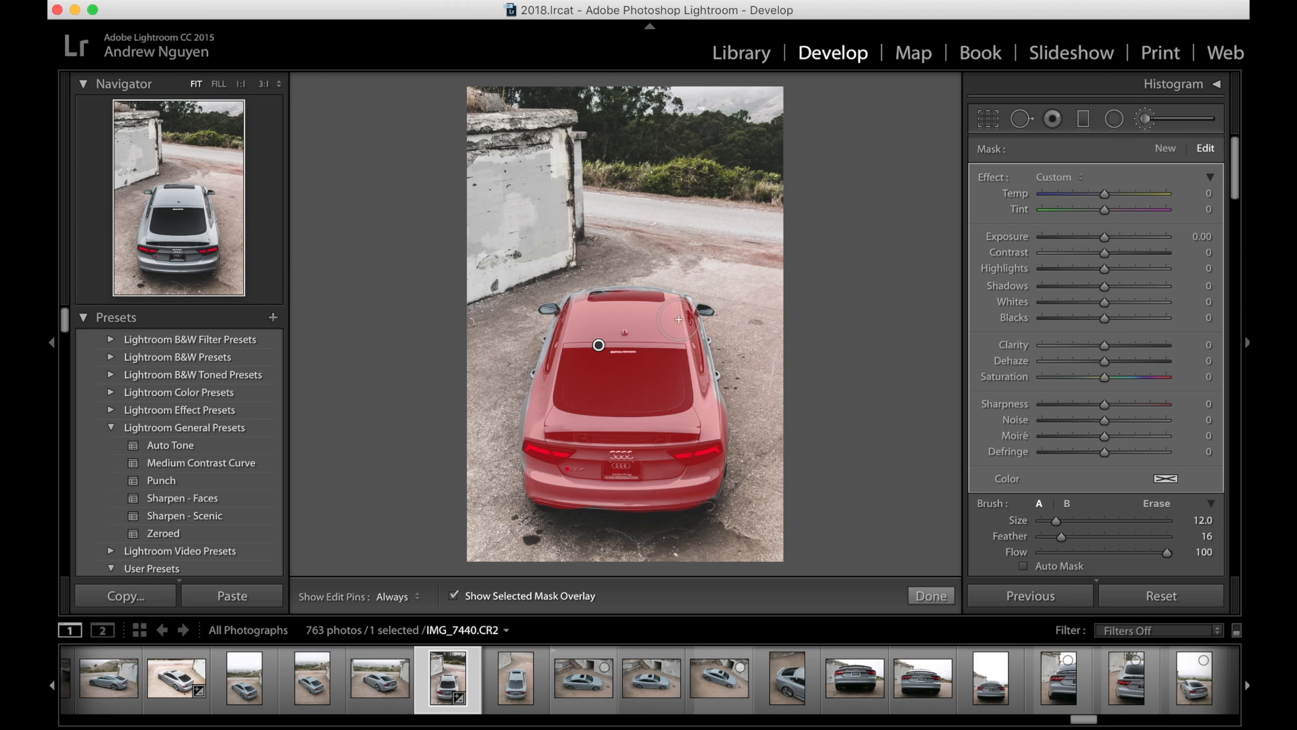
{"action": "key", "text": "h"}
{"action": "key", "text": "h"}
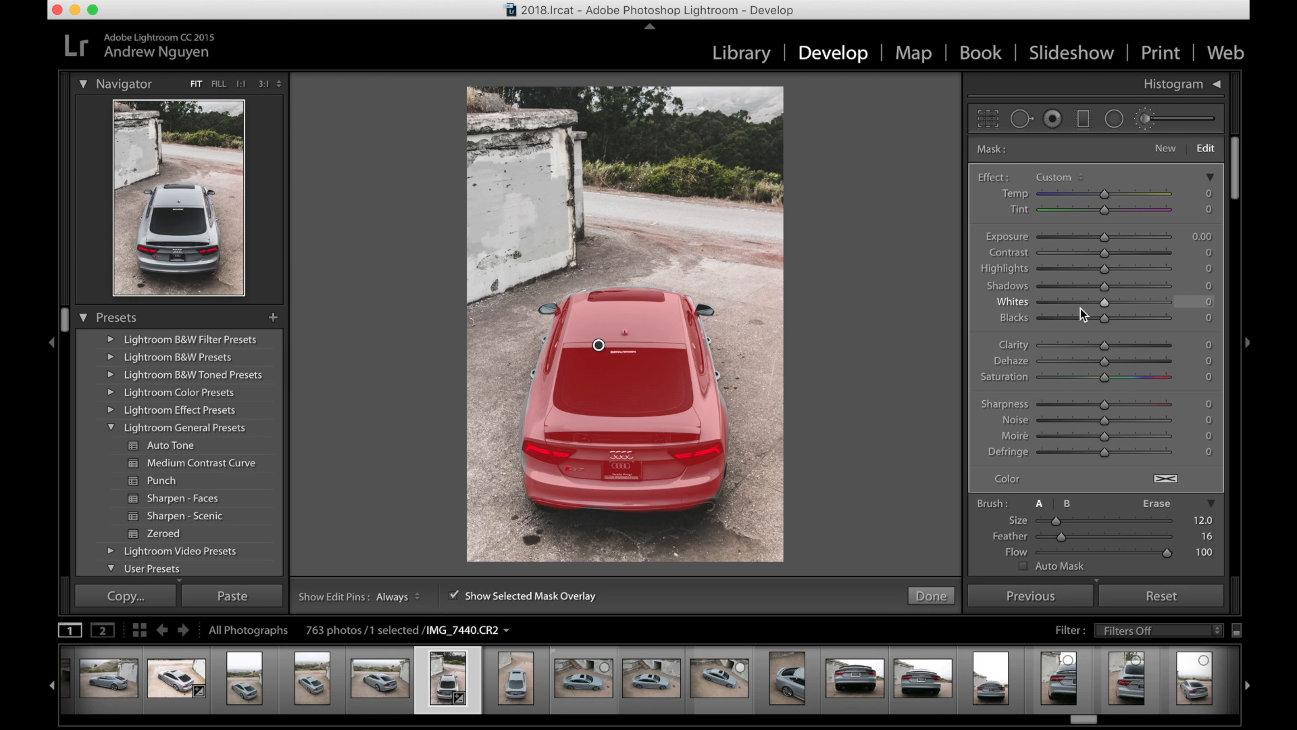
{"action": "key", "text": "o"}
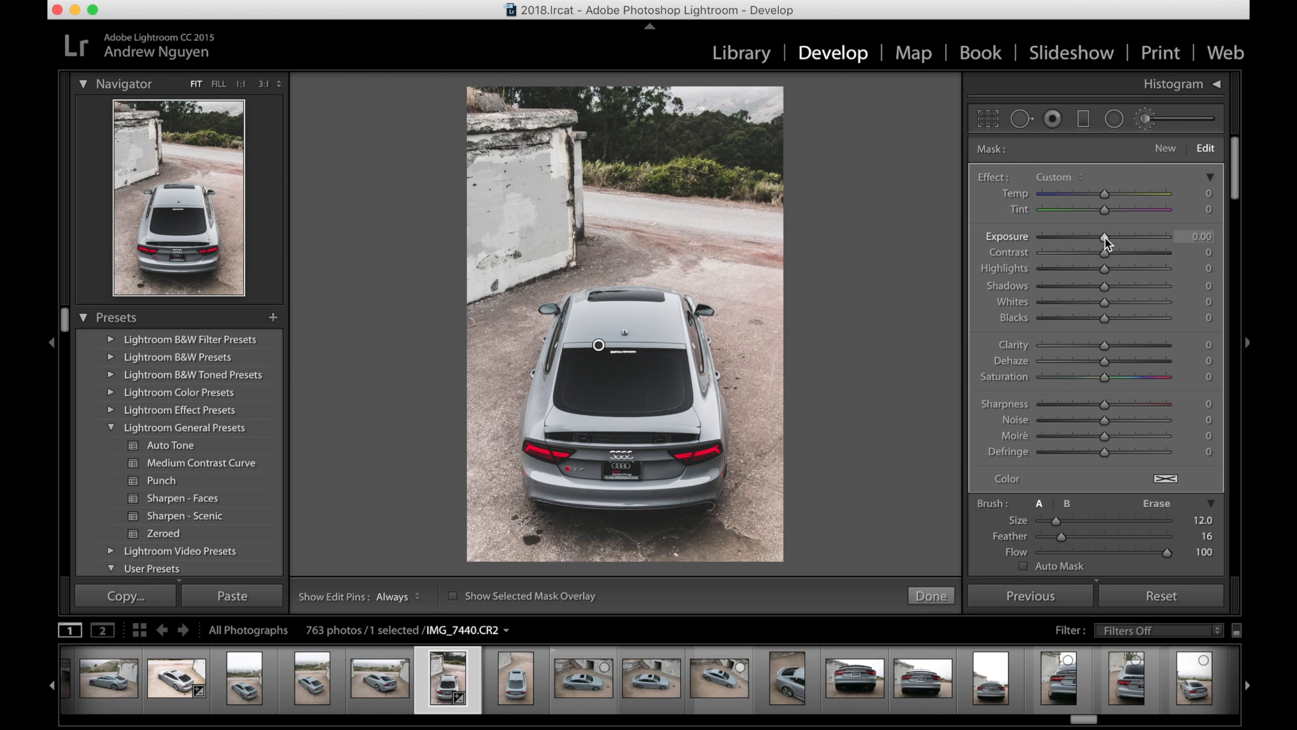
Set the car mask's Sharpness to 19 and Highlights to 11, leave its Clarity at 0, and finish the brush adjustment
{"action": "left_click_drag", "start_coordinate": [1105, 404], "coordinate": [1122, 405]}
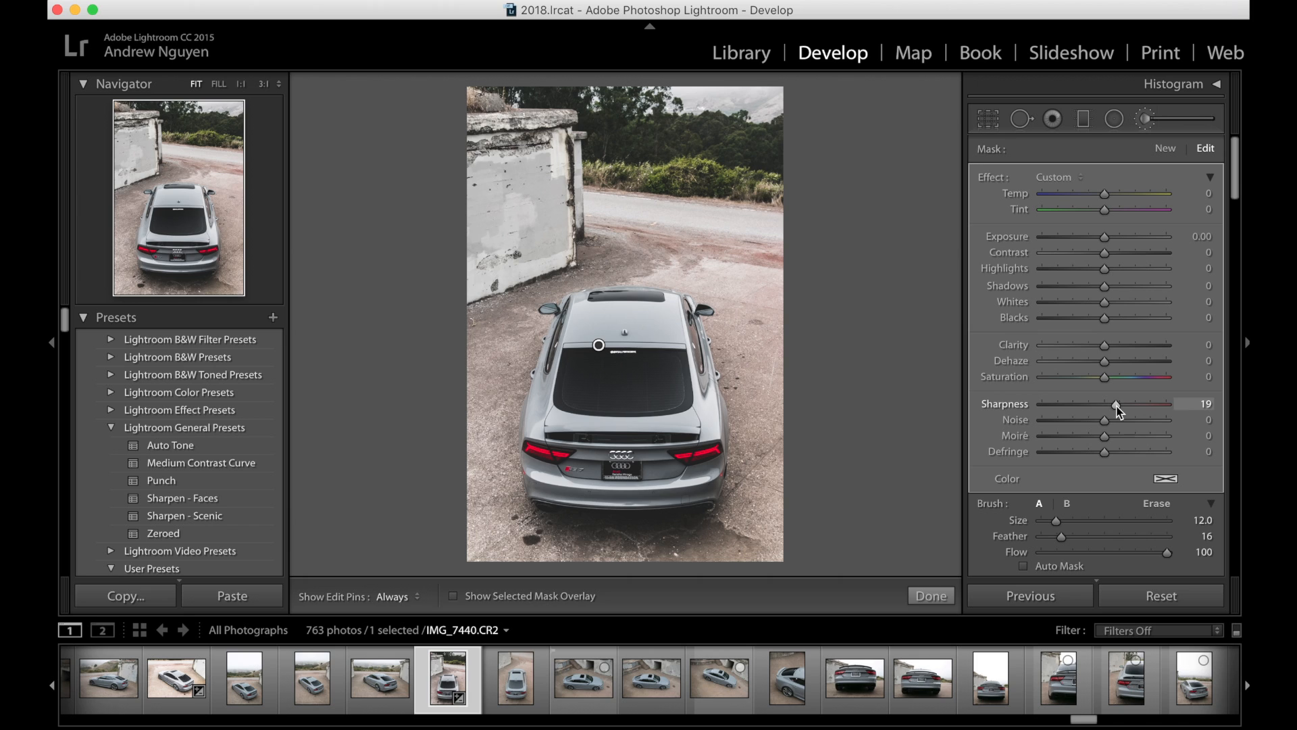
{"action": "mouse_move", "coordinate": [1107, 346]}
{"action": "left_mouse_down"}
{"action": "mouse_move", "coordinate": [1128, 346]}
{"action": "mouse_move", "coordinate": [1112, 347]}
{"action": "left_mouse_up"}
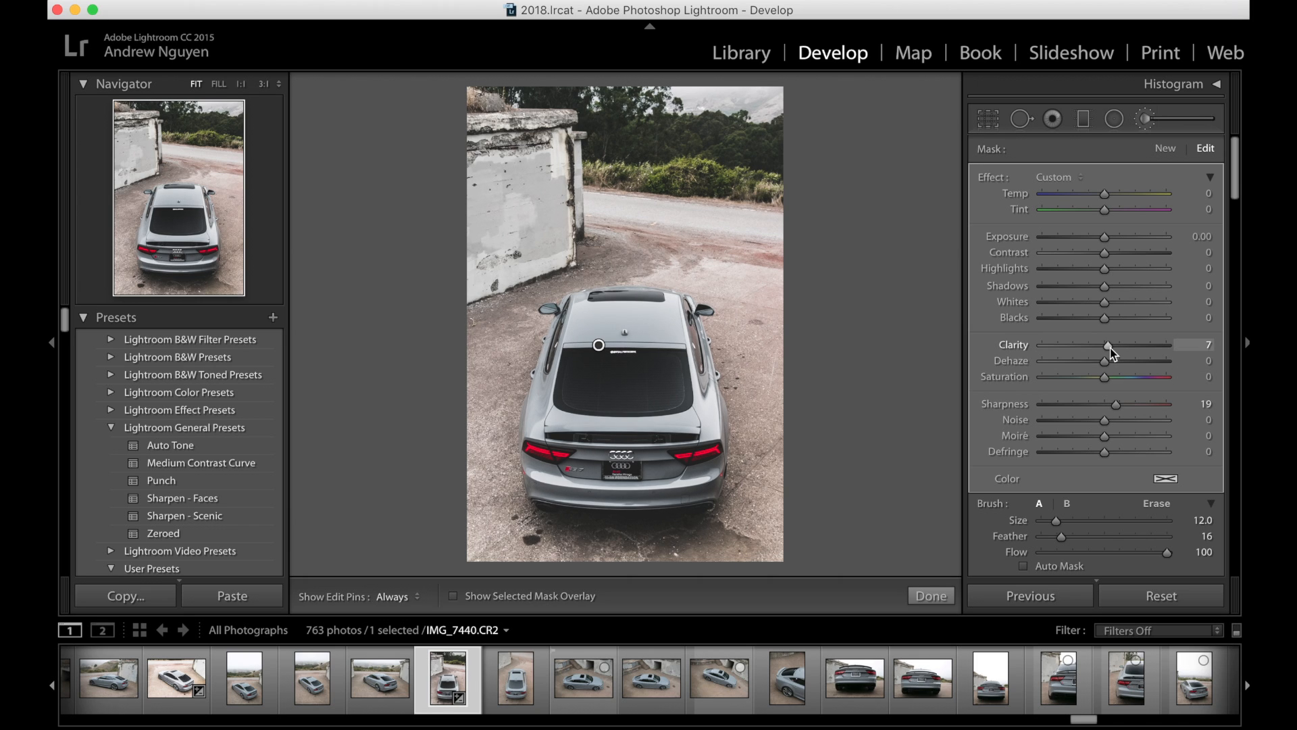
{"action": "double_click", "coordinate": [1109, 347]}
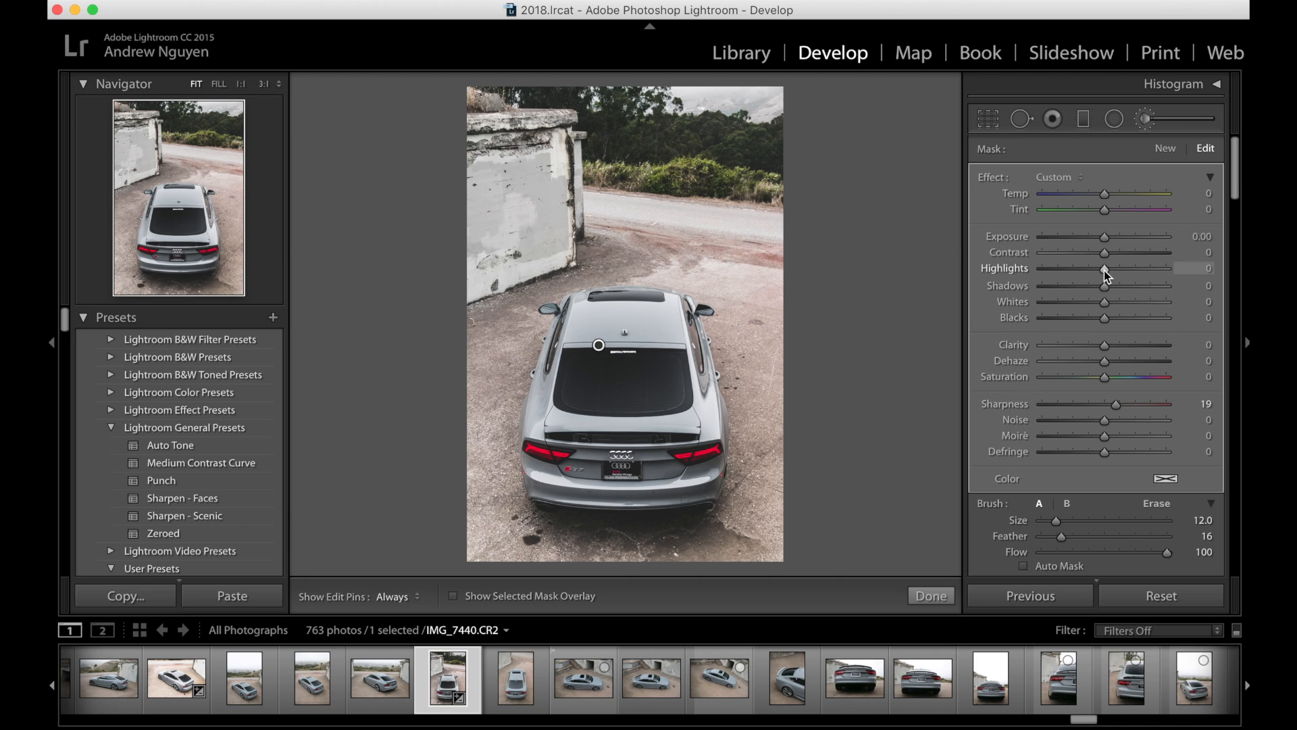
{"action": "mouse_move", "coordinate": [1104, 271]}
{"action": "left_mouse_down"}
{"action": "mouse_move", "coordinate": [1053, 278]}
{"action": "mouse_move", "coordinate": [1116, 284]}
{"action": "left_mouse_up"}
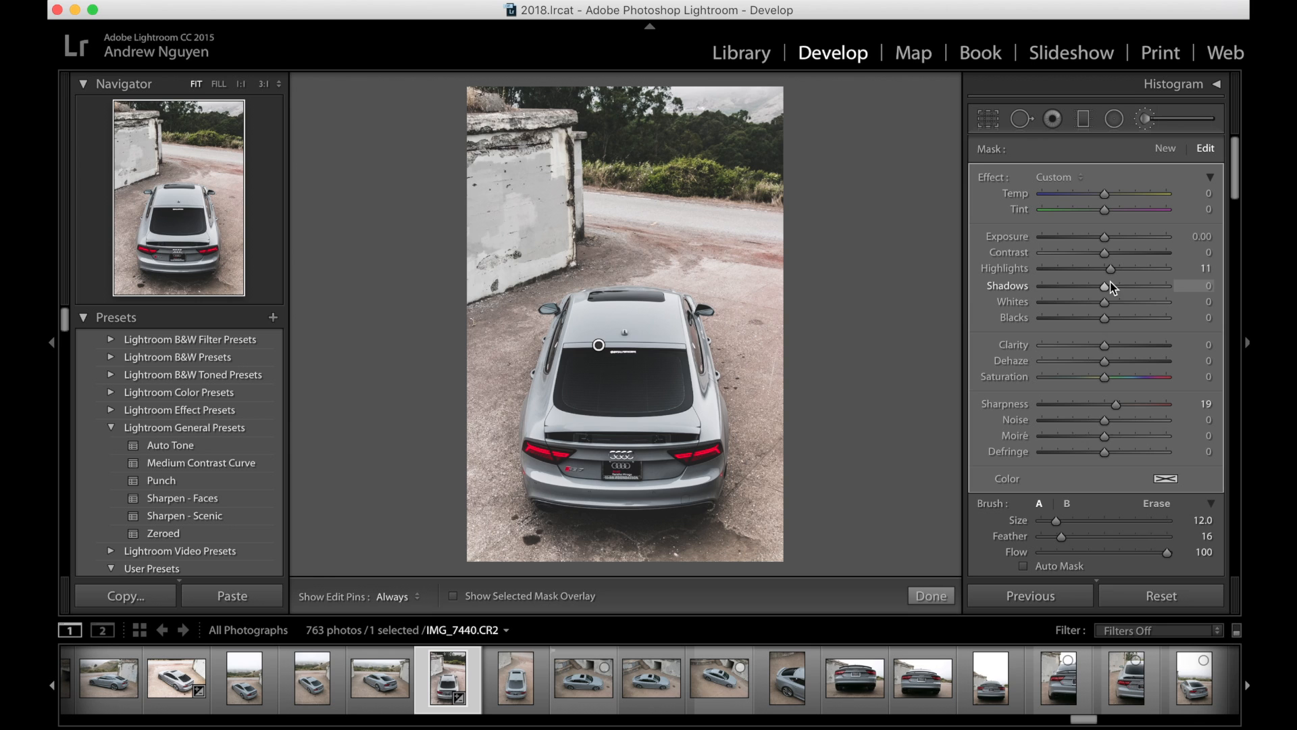
{"action": "left_click", "coordinate": [948, 595]}
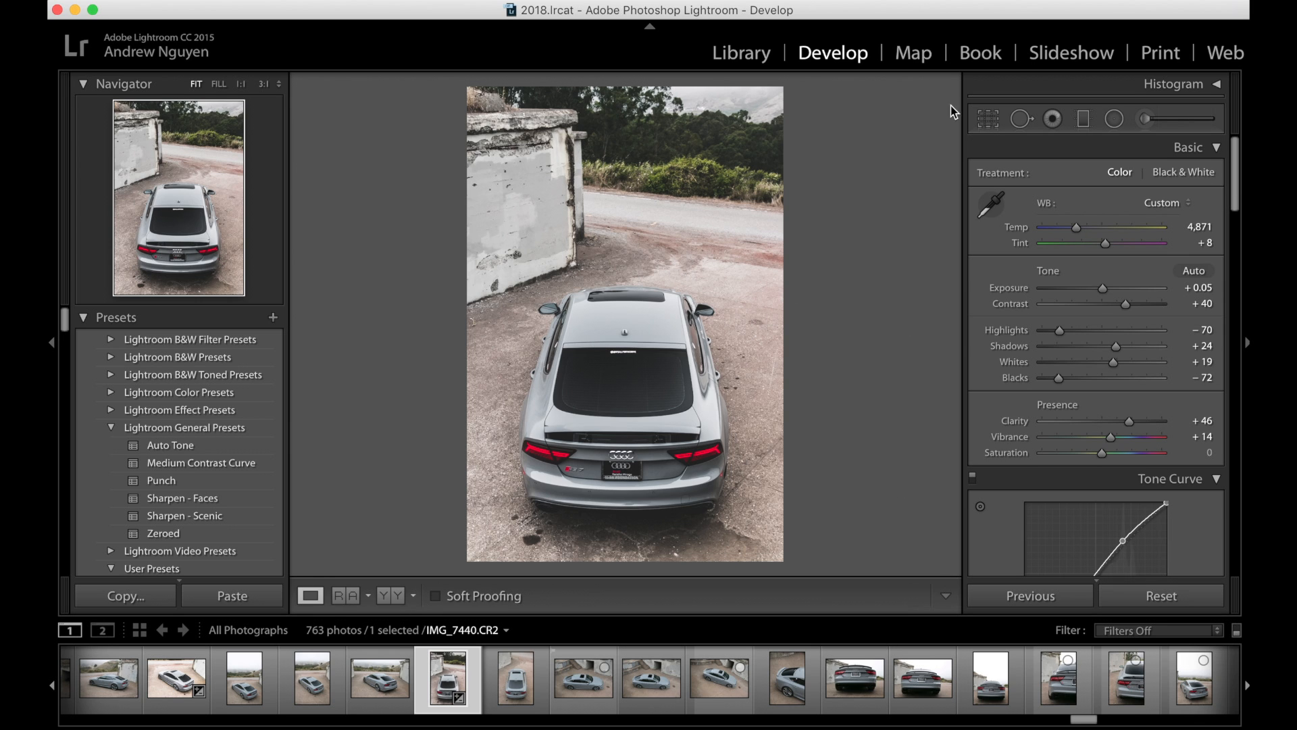
Crop the photo to a custom 8 x 10 aspect ratio, shifting the crop area slightly lower to keep more ground behind the car
{"action": "left_click", "coordinate": [988, 119]}
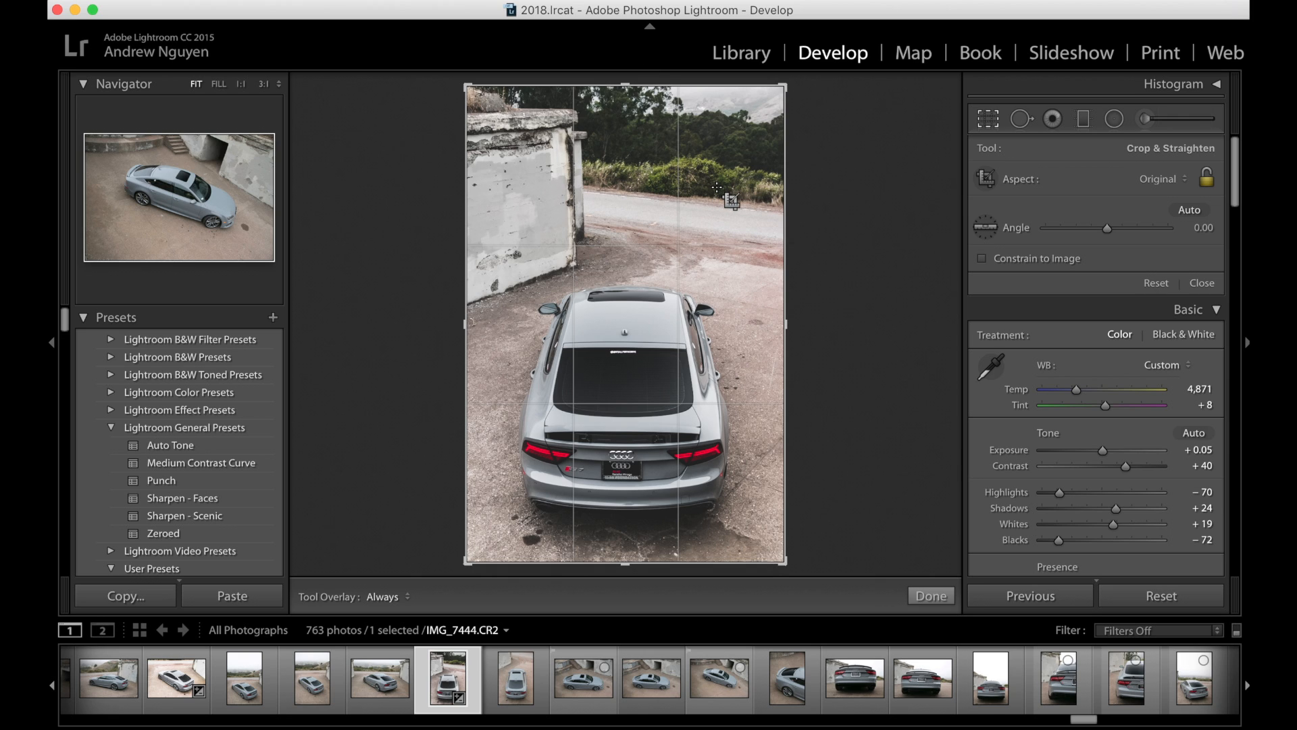
{"action": "left_click", "coordinate": [1160, 180]}
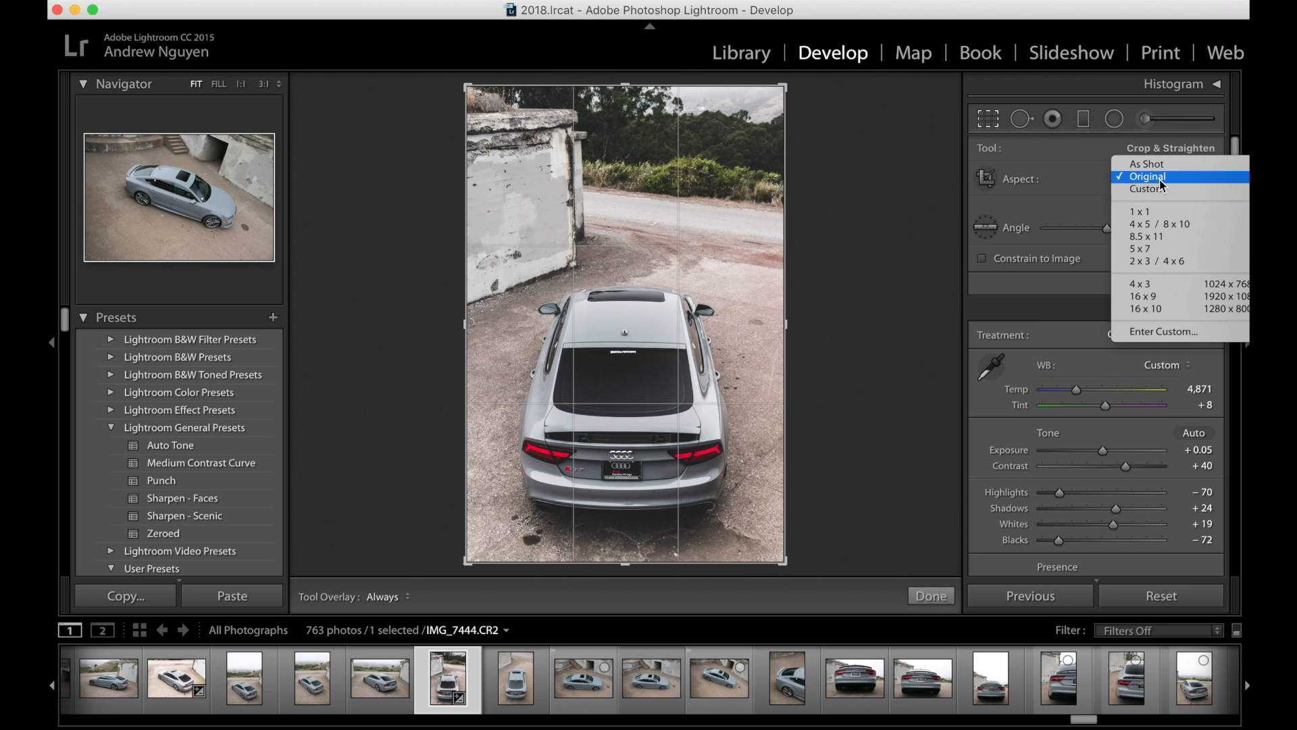
{"action": "left_click", "coordinate": [1166, 332]}
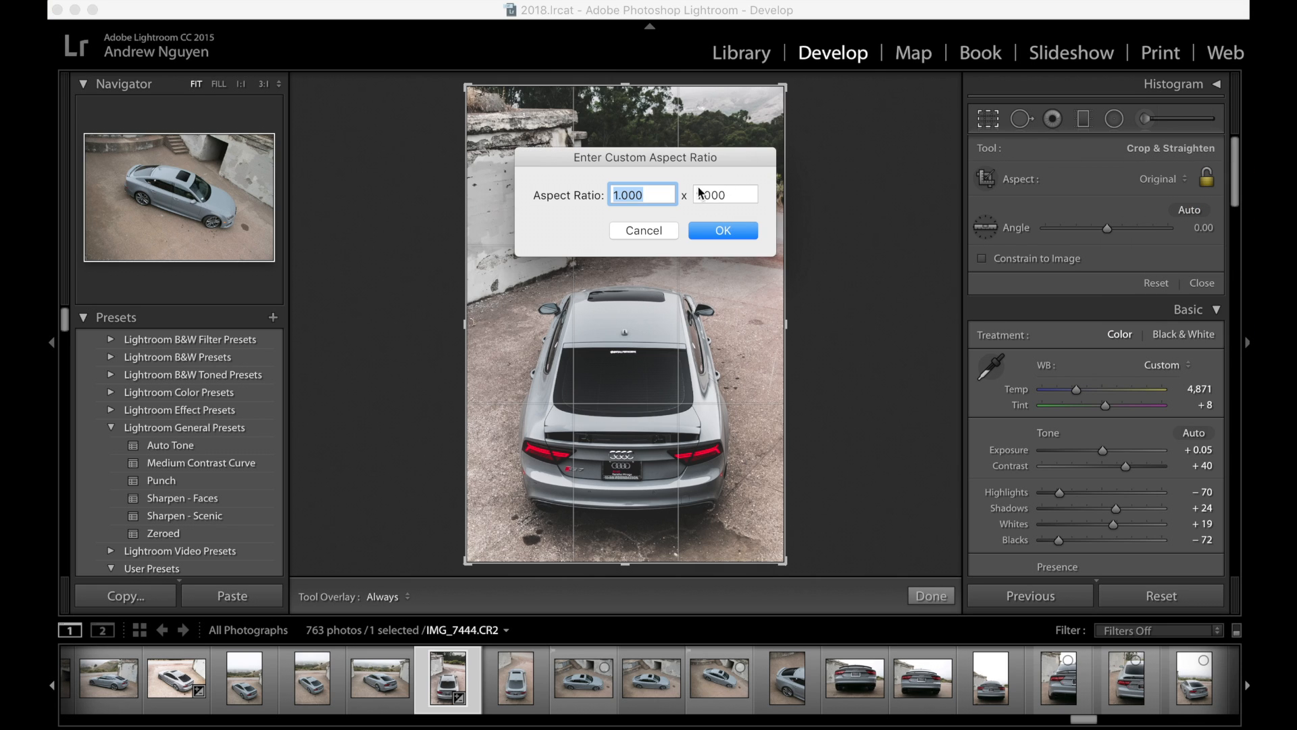
{"action": "type", "text": "8"}
{"action": "key", "text": "Tab"}
{"action": "type", "text": "10"}
{"action": "left_click", "coordinate": [736, 233]}
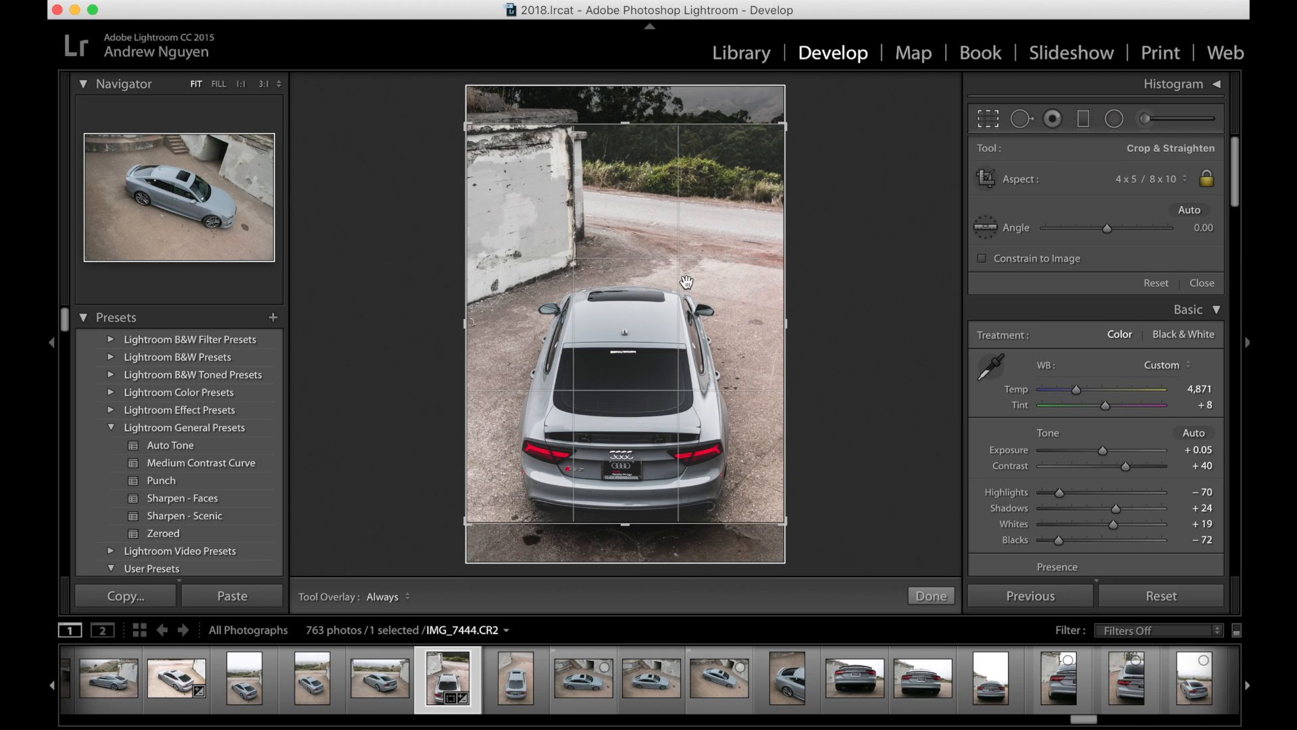
{"action": "left_click_drag", "start_coordinate": [685, 284], "coordinate": [686, 261]}
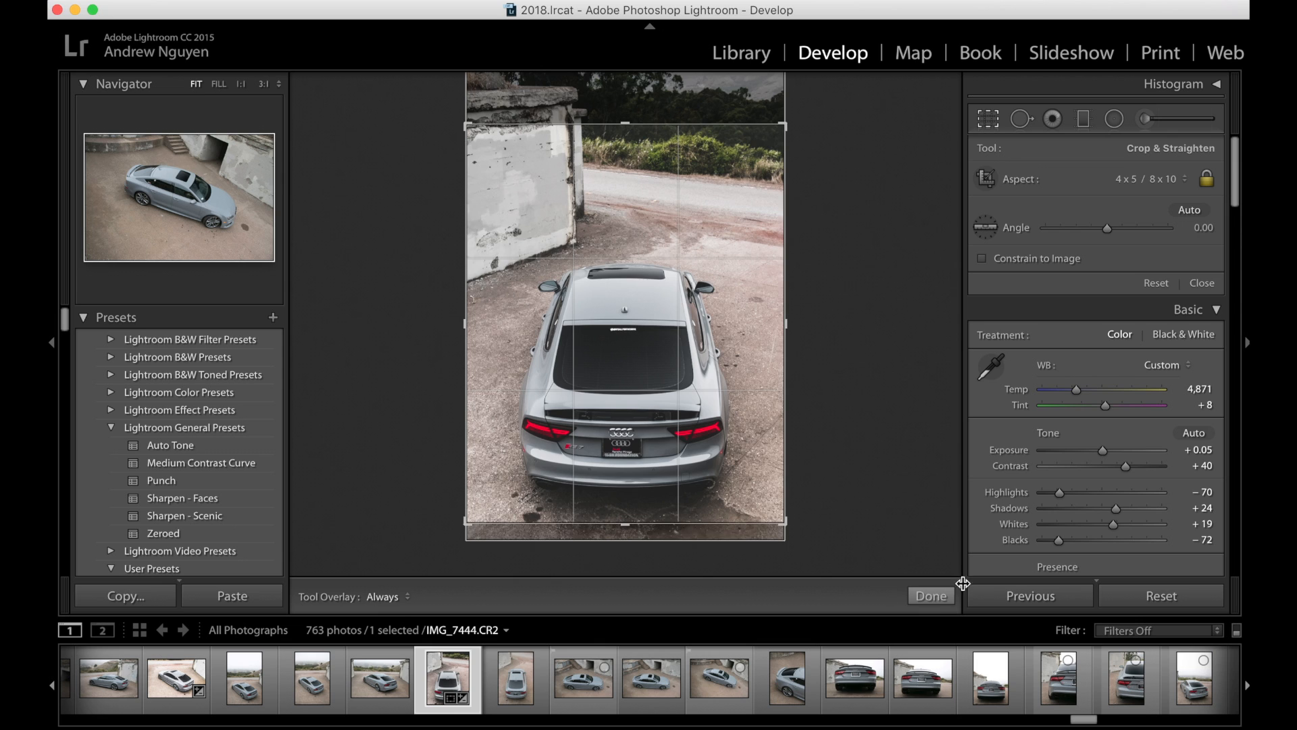
{"action": "left_click", "coordinate": [931, 596]}
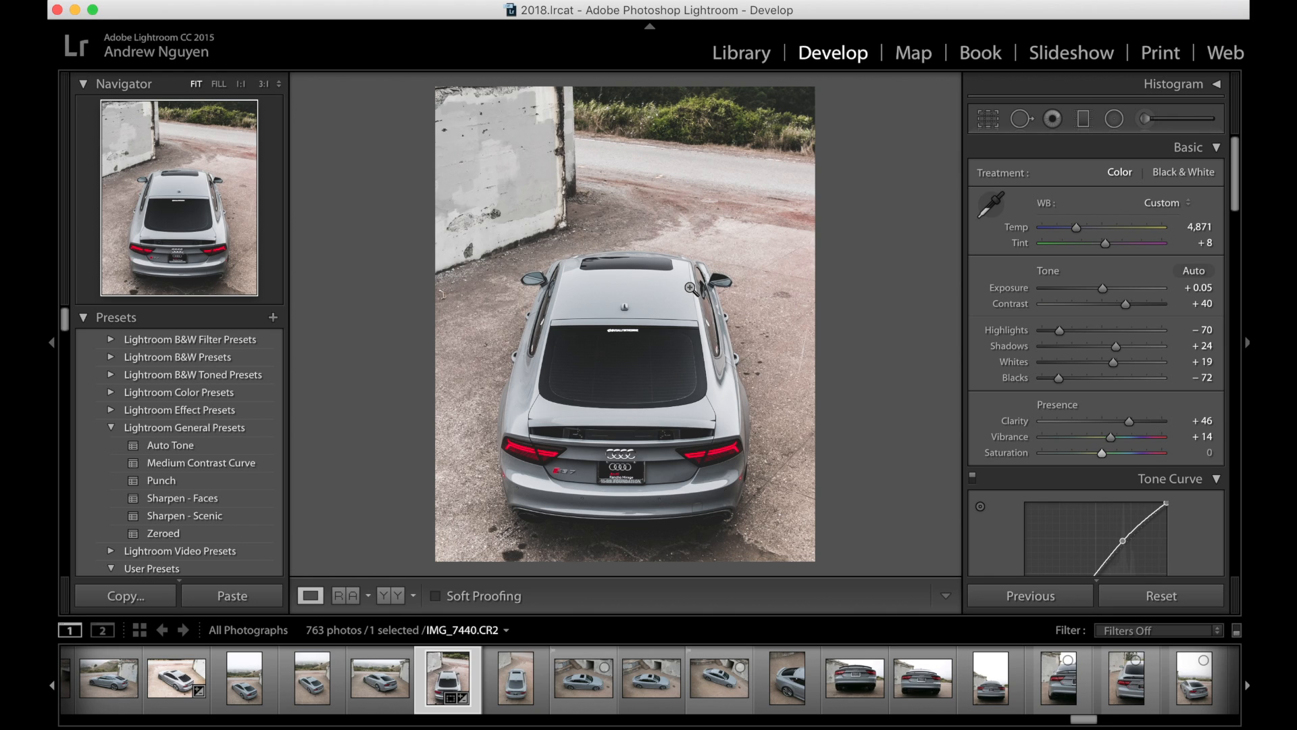
Compare the cropped photo's before and after versions several times, ending on the edited version
{"action": "key", "text": "backslash"}
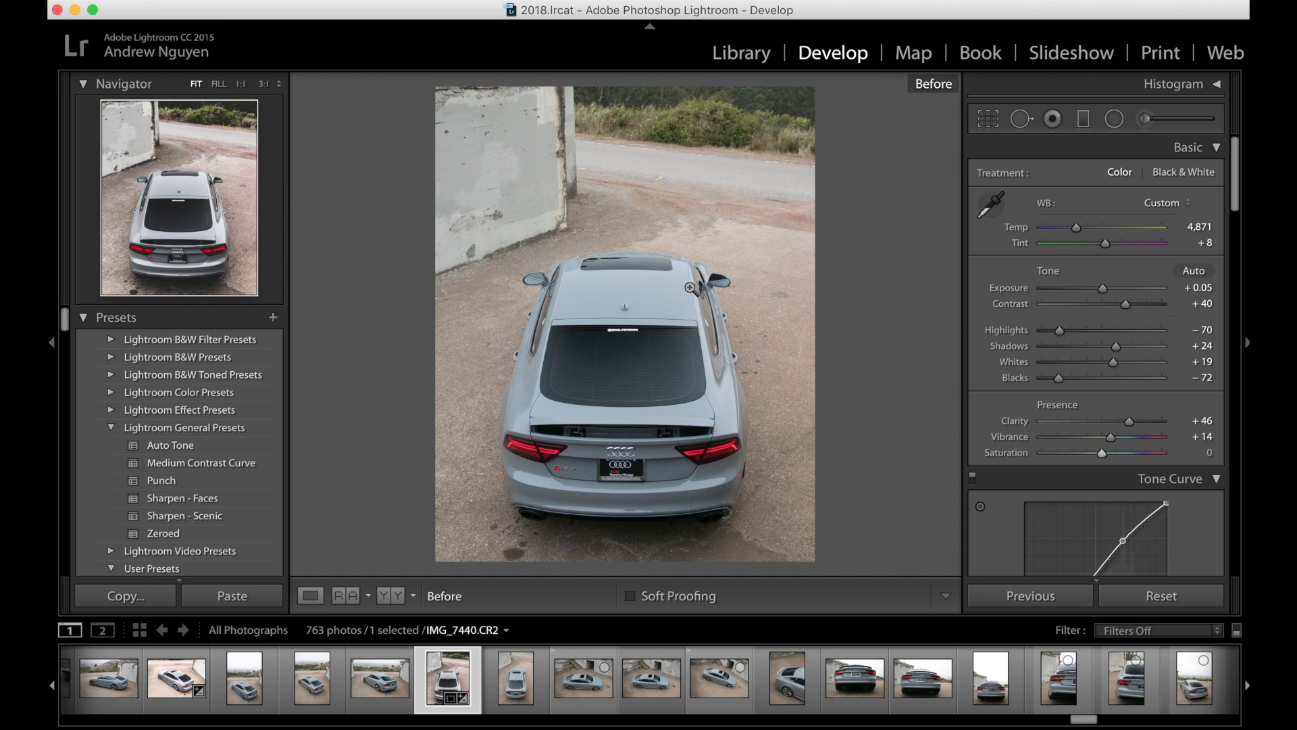
{"action": "key", "text": "backslash"}
{"action": "key", "text": "backslash"}
{"action": "key", "text": "backslash"}
{"action": "key", "text": "backslash"}
{"action": "key", "text": "backslash"}
{"action": "key", "text": "backslash"}
{"action": "key", "text": "backslash"}
{"action": "key", "text": "backslash"}
{"action": "key", "text": "backslash"}
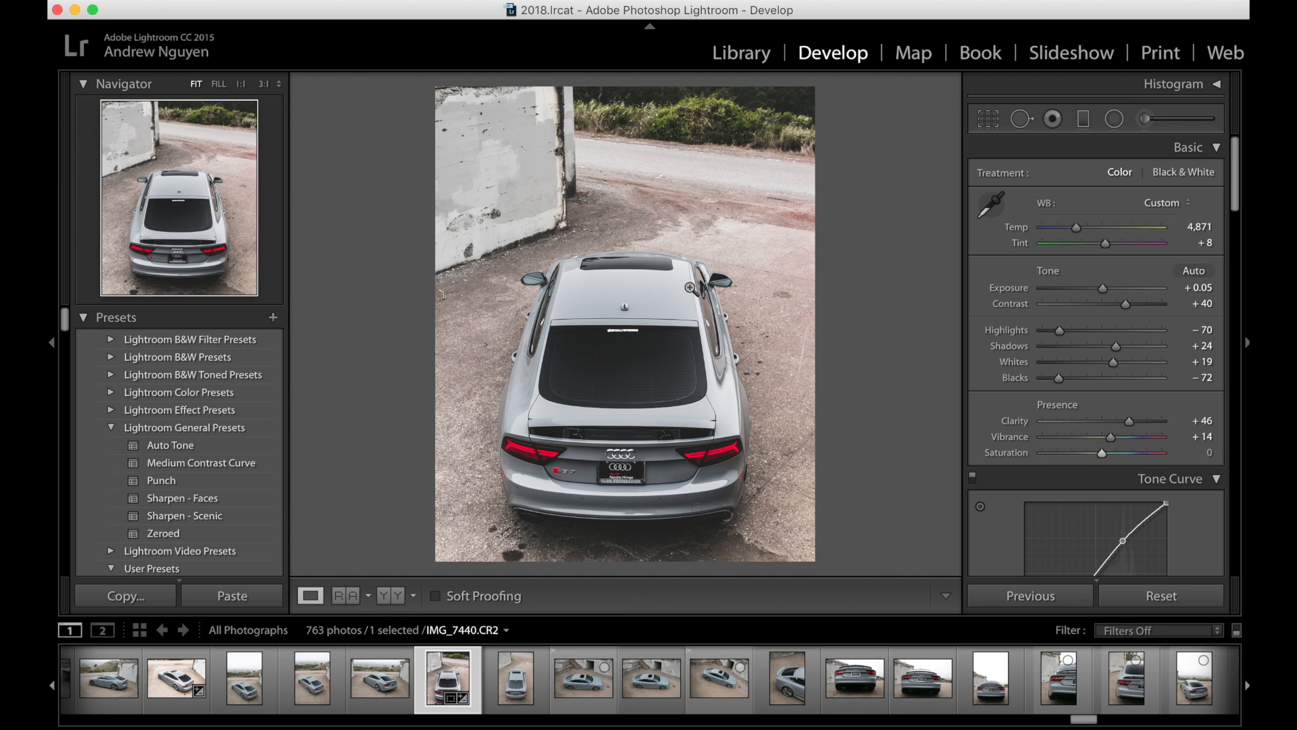